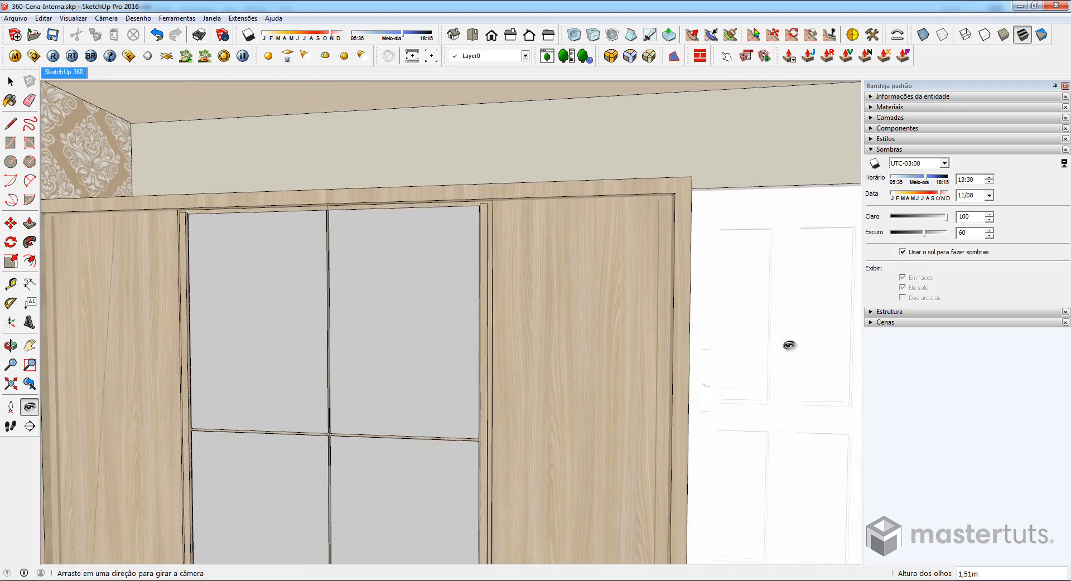
- Look around the bedroom interior from the fixed camera position and return to the SketchUp 360 scene view
{"action": "left_click_drag", "start_coordinate": [540, 368], "coordinate": [791, 376]}
{"action": "mouse_move", "coordinate": [494, 352]}
{"action": "left_mouse_down"}
{"action": "mouse_move", "coordinate": [767, 472]}
{"action": "mouse_move", "coordinate": [734, 301]}
{"action": "mouse_move", "coordinate": [781, 319]}
{"action": "left_mouse_up"}
{"action": "mouse_move", "coordinate": [474, 382]}
{"action": "left_mouse_down"}
{"action": "mouse_move", "coordinate": [671, 457]}
{"action": "mouse_move", "coordinate": [752, 442]}
{"action": "mouse_move", "coordinate": [756, 351]}
{"action": "mouse_move", "coordinate": [581, 304]}
{"action": "mouse_move", "coordinate": [772, 308]}
{"action": "mouse_move", "coordinate": [562, 322]}
{"action": "mouse_move", "coordinate": [820, 323]}
{"action": "mouse_move", "coordinate": [497, 343]}
{"action": "mouse_move", "coordinate": [530, 234]}
{"action": "mouse_move", "coordinate": [535, 84]}
{"action": "mouse_move", "coordinate": [549, 327]}
{"action": "mouse_move", "coordinate": [537, 538]}
{"action": "mouse_move", "coordinate": [376, 318]}
{"action": "mouse_move", "coordinate": [353, 311]}
{"action": "mouse_move", "coordinate": [614, 259]}
{"action": "mouse_move", "coordinate": [721, 271]}
{"action": "left_mouse_up"}
{"action": "left_click_drag", "start_coordinate": [331, 308], "coordinate": [719, 322]}
{"action": "left_click_drag", "start_coordinate": [425, 325], "coordinate": [584, 341]}
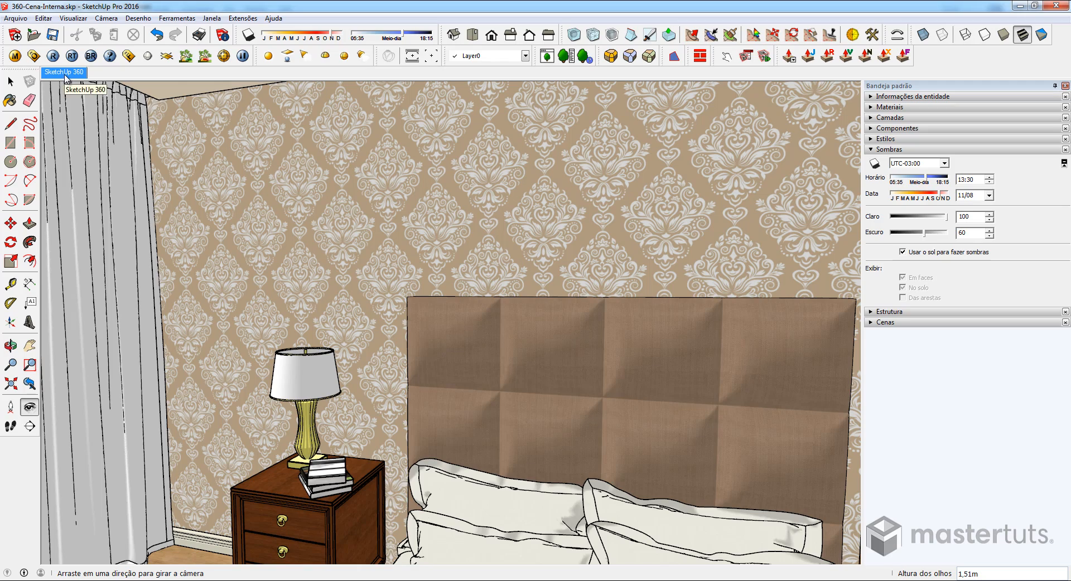
{"action": "left_click_drag", "start_coordinate": [485, 394], "coordinate": [654, 369]}
{"action": "left_click", "coordinate": [69, 76]}
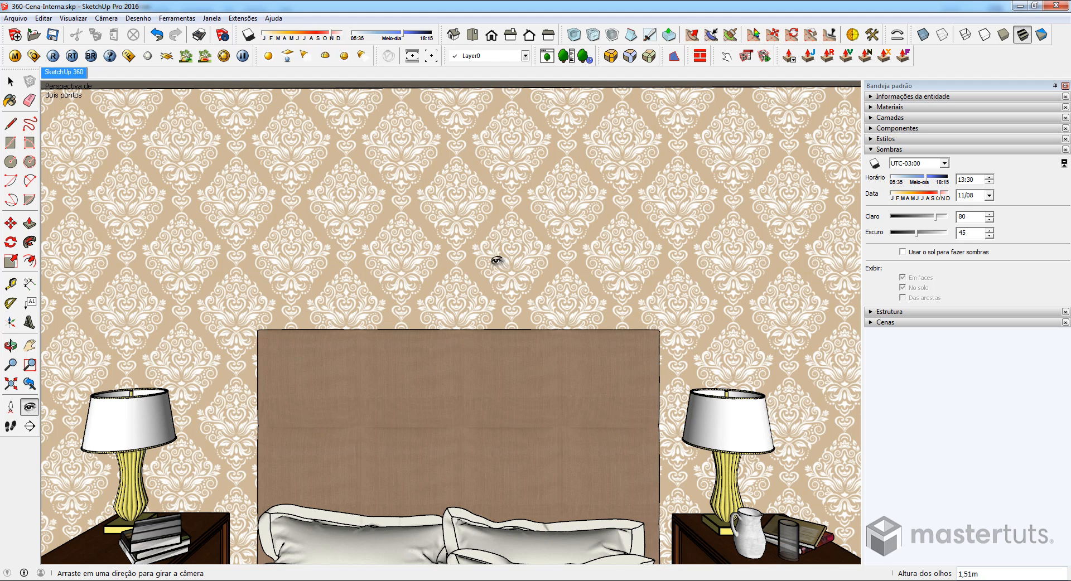
- Turn on the model's shadows, examine their effect on the window, nightstands and bed, and turn them off again
{"action": "left_click", "coordinate": [875, 165]}
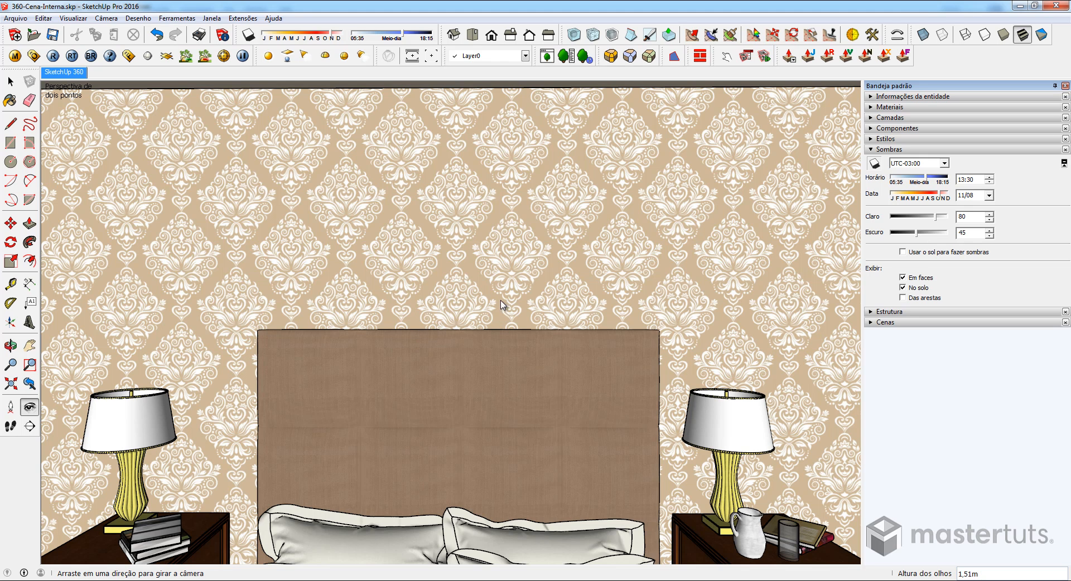
{"action": "left_click", "coordinate": [875, 163]}
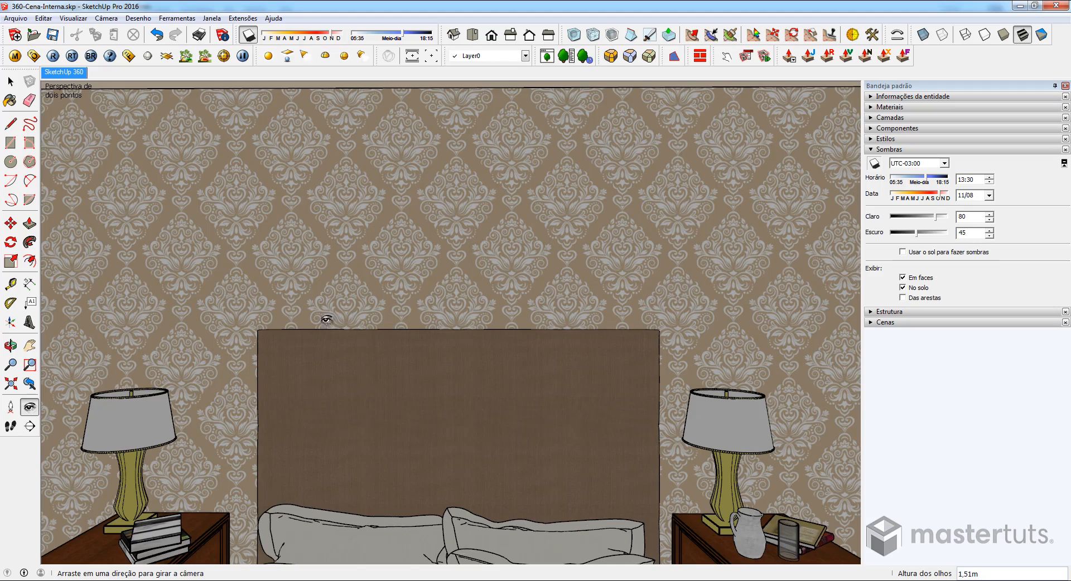
{"action": "mouse_move", "coordinate": [326, 319]}
{"action": "left_mouse_down"}
{"action": "mouse_move", "coordinate": [574, 299]}
{"action": "mouse_move", "coordinate": [311, 307]}
{"action": "mouse_move", "coordinate": [134, 328]}
{"action": "left_mouse_up"}
{"action": "left_click_drag", "start_coordinate": [507, 313], "coordinate": [106, 330]}
{"action": "mouse_move", "coordinate": [483, 299]}
{"action": "left_mouse_down"}
{"action": "mouse_move", "coordinate": [390, 391]}
{"action": "mouse_move", "coordinate": [368, 429]}
{"action": "mouse_move", "coordinate": [387, 475]}
{"action": "left_mouse_up"}
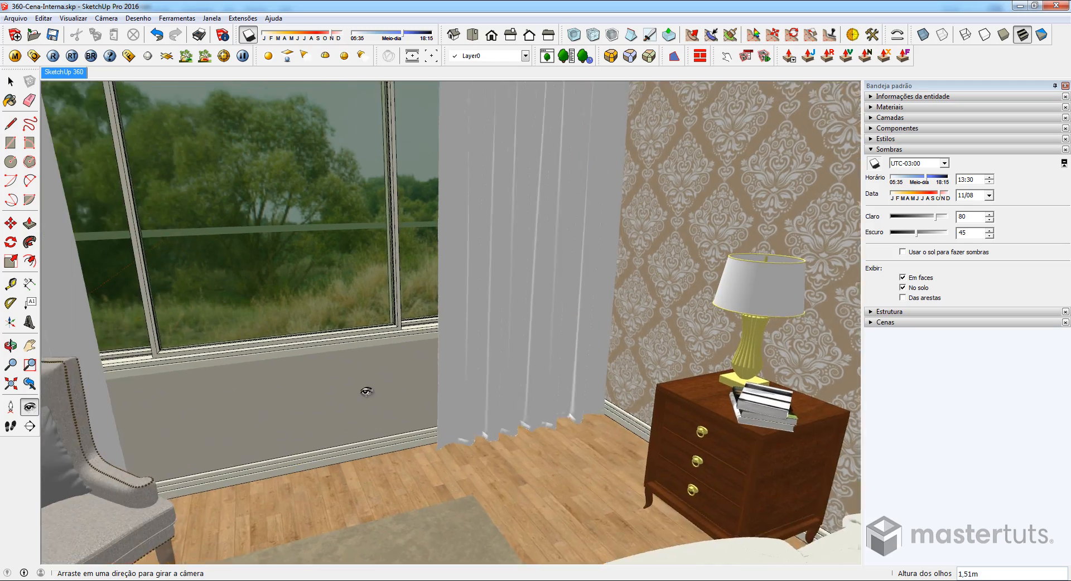
{"action": "left_click_drag", "start_coordinate": [365, 391], "coordinate": [708, 407]}
{"action": "left_click_drag", "start_coordinate": [510, 401], "coordinate": [449, 387]}
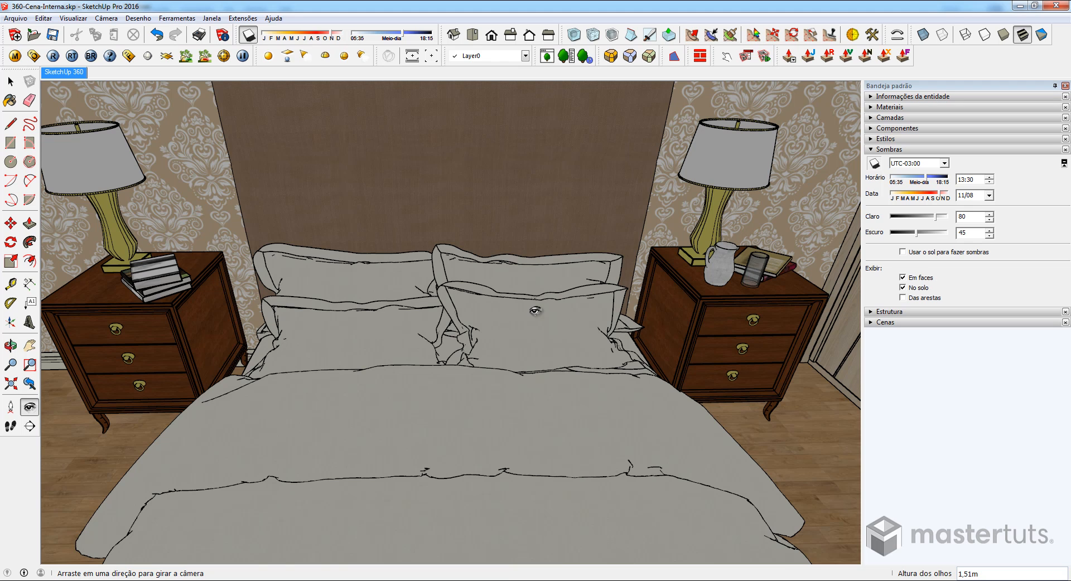
{"action": "left_click", "coordinate": [874, 163]}
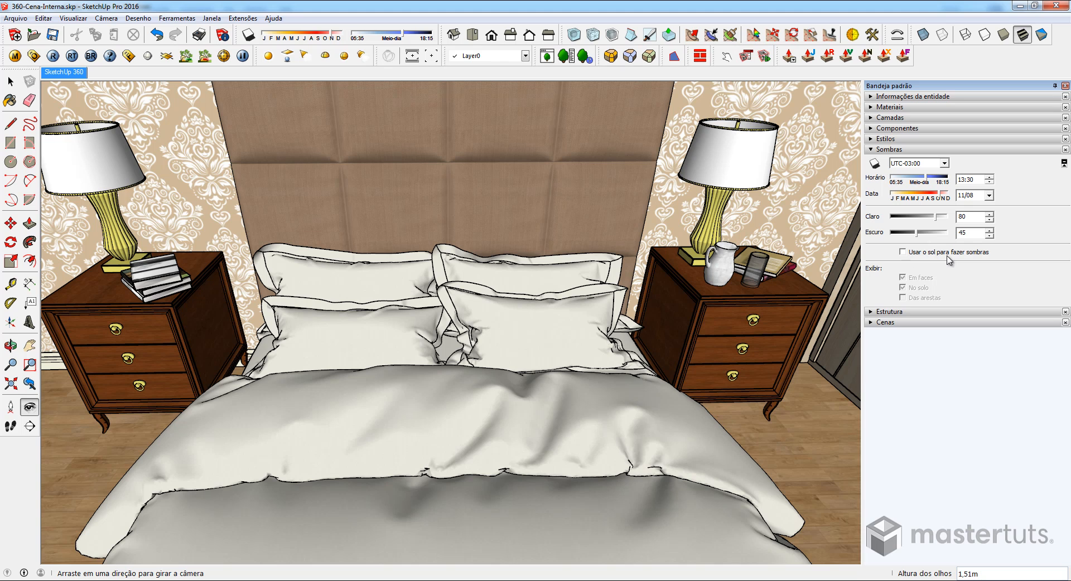
- Enable using the sun for shading and set the light level to 100 and the dark level to 62
{"action": "left_click", "coordinate": [903, 252]}
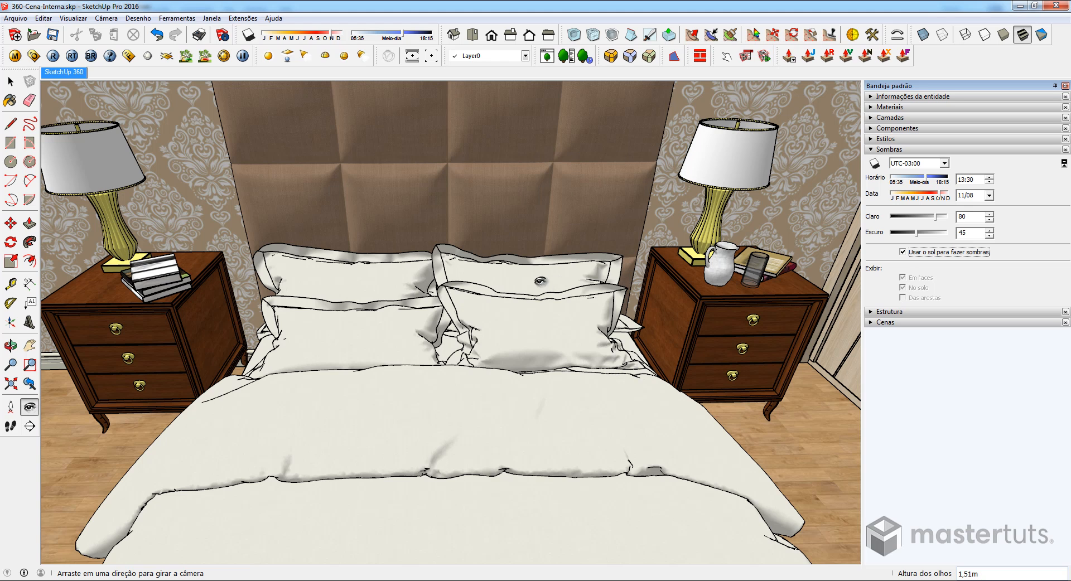
{"action": "left_click_drag", "start_coordinate": [660, 306], "coordinate": [561, 339]}
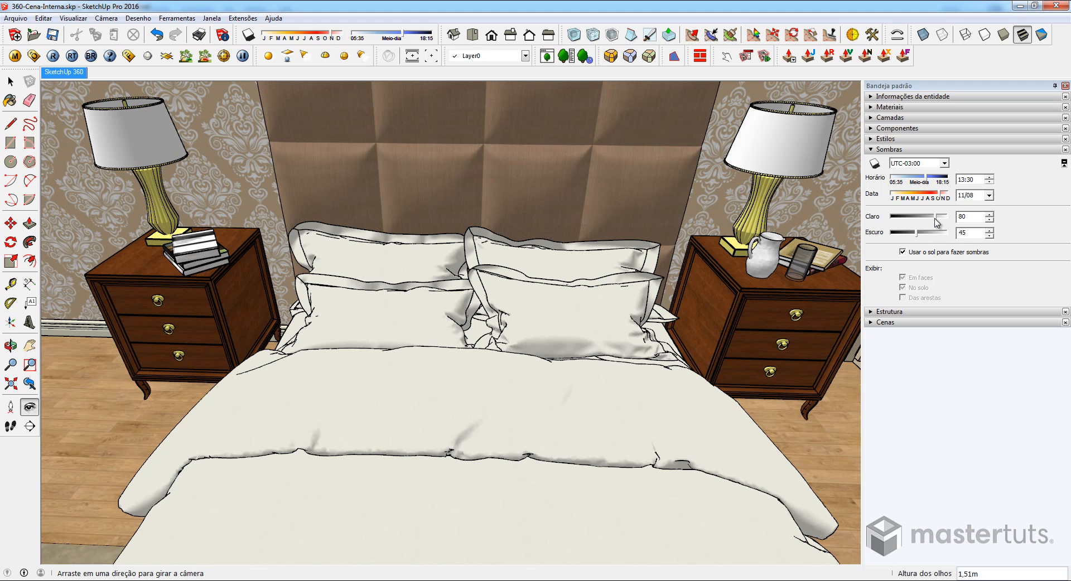
{"action": "left_click_drag", "start_coordinate": [938, 220], "coordinate": [955, 222]}
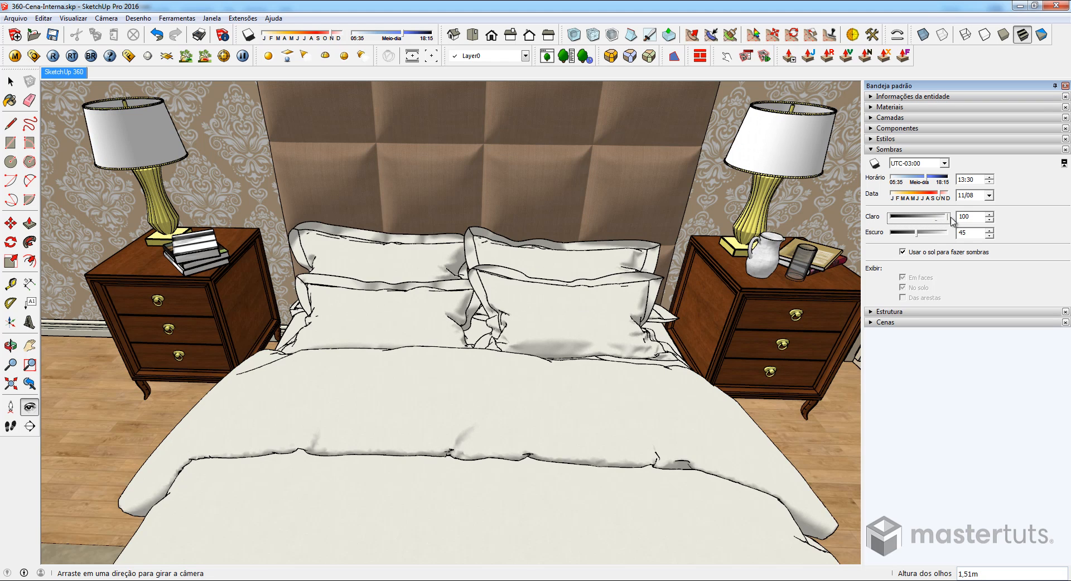
{"action": "left_click", "coordinate": [948, 218]}
{"action": "left_click_drag", "start_coordinate": [917, 234], "coordinate": [923, 238]}
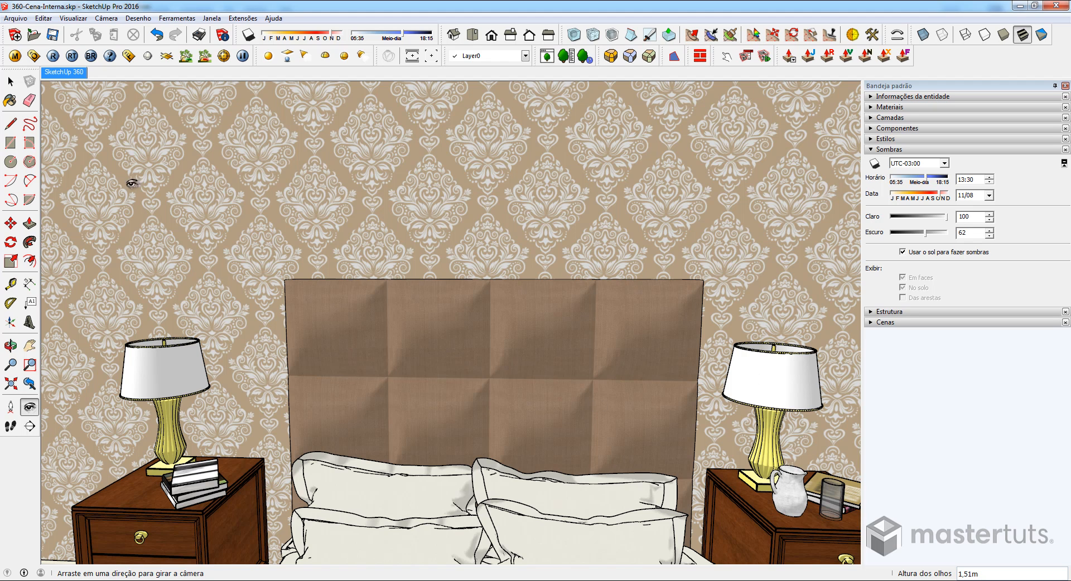
- Restore the SketchUp 360 scene view, enable using the sun for shading, and set light to 100 and dark to 74
{"action": "left_click", "coordinate": [68, 77]}
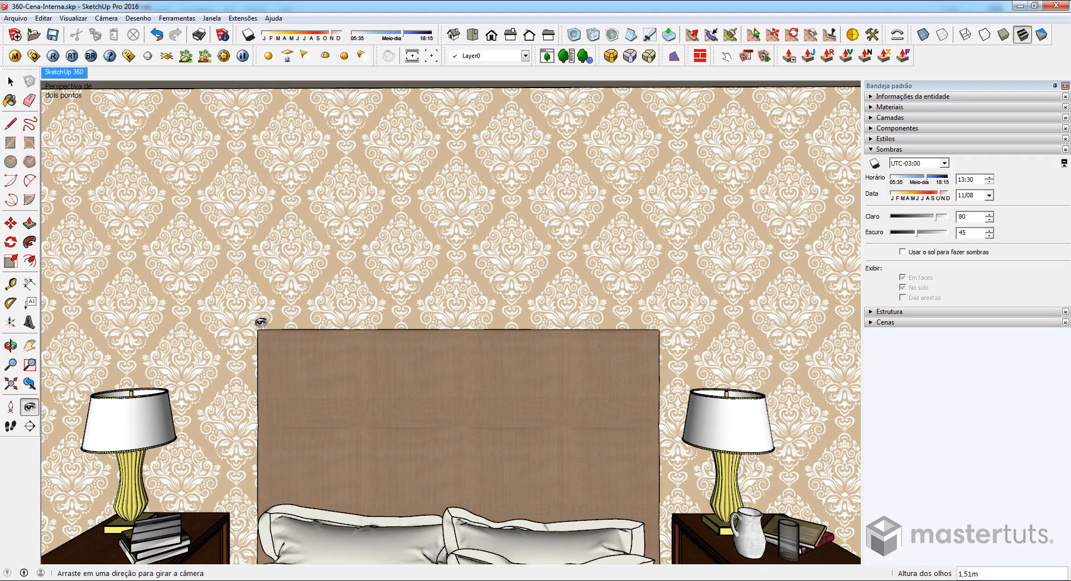
{"action": "left_click", "coordinate": [903, 252]}
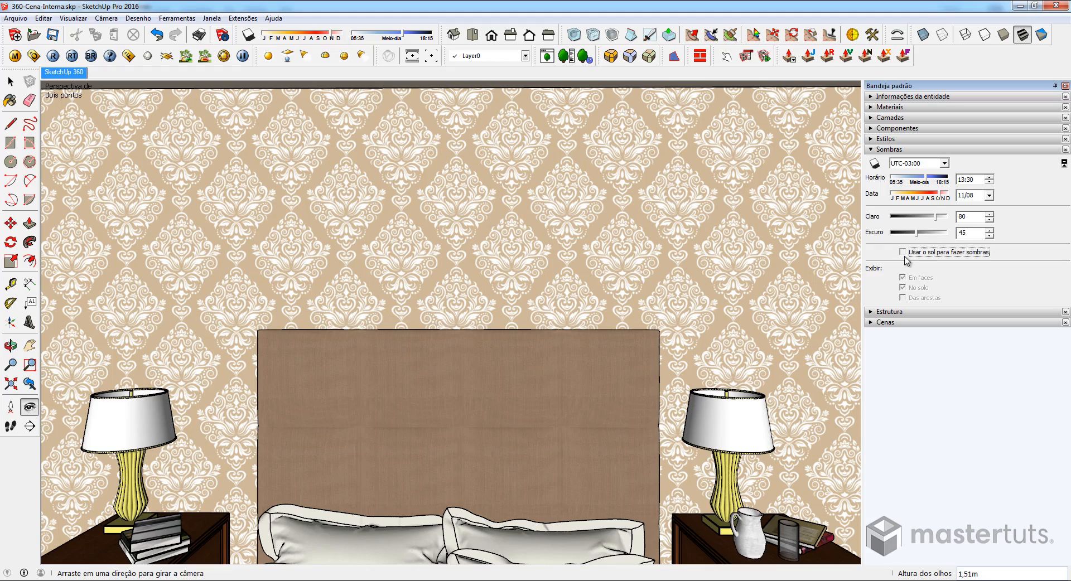
{"action": "left_click_drag", "start_coordinate": [937, 217], "coordinate": [951, 218]}
{"action": "left_click", "coordinate": [930, 233]}
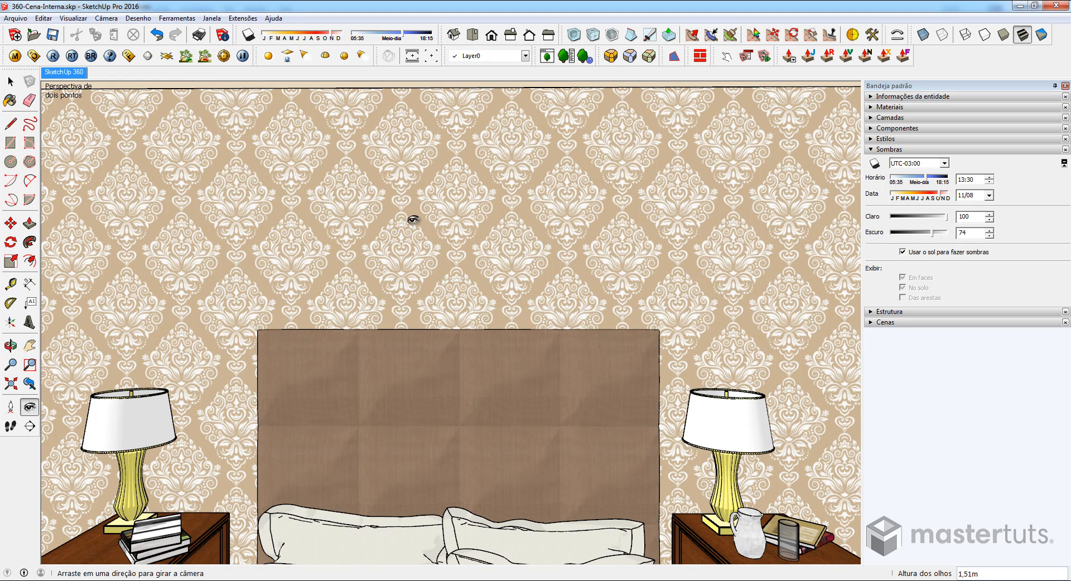
- Start a CubicPano Out export with 1500-pixel resolution, Create Cube Pages False and Top Image Correction True
{"action": "left_click", "coordinate": [106, 19]}
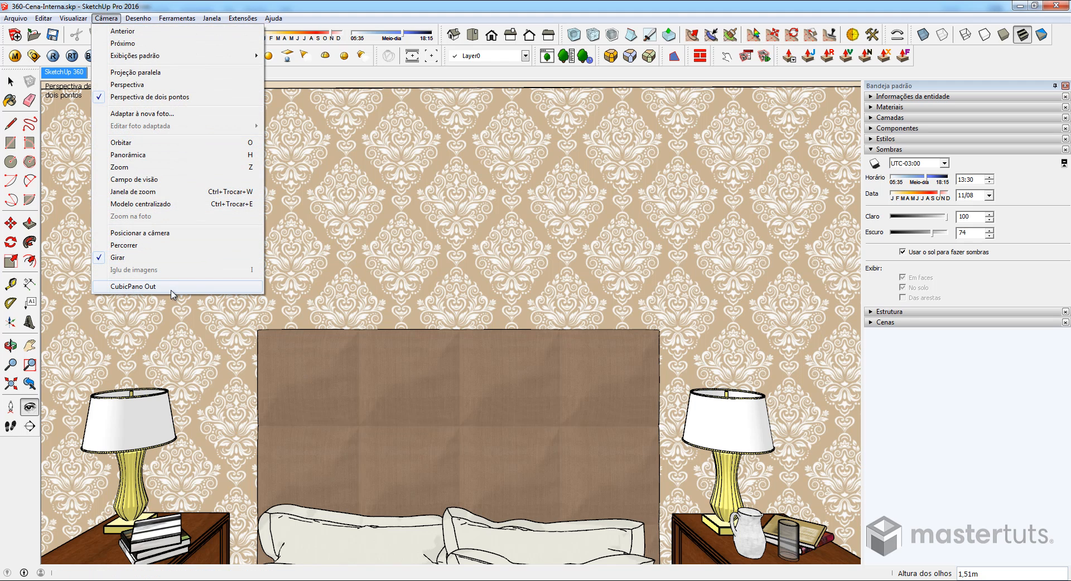
{"action": "left_click", "coordinate": [129, 288]}
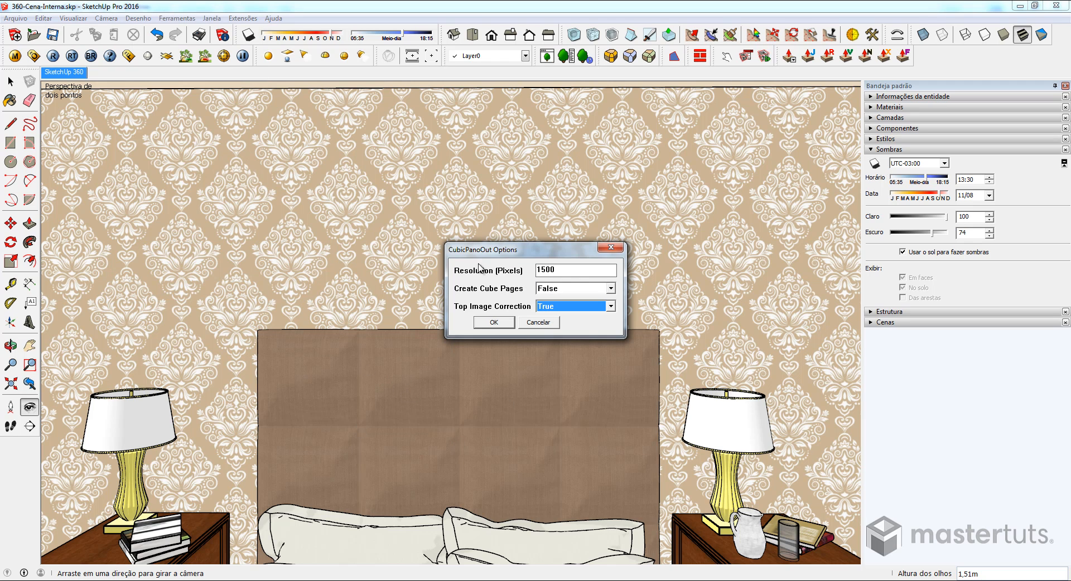
{"action": "left_click_drag", "start_coordinate": [558, 270], "coordinate": [510, 271]}
{"action": "left_click", "coordinate": [540, 275]}
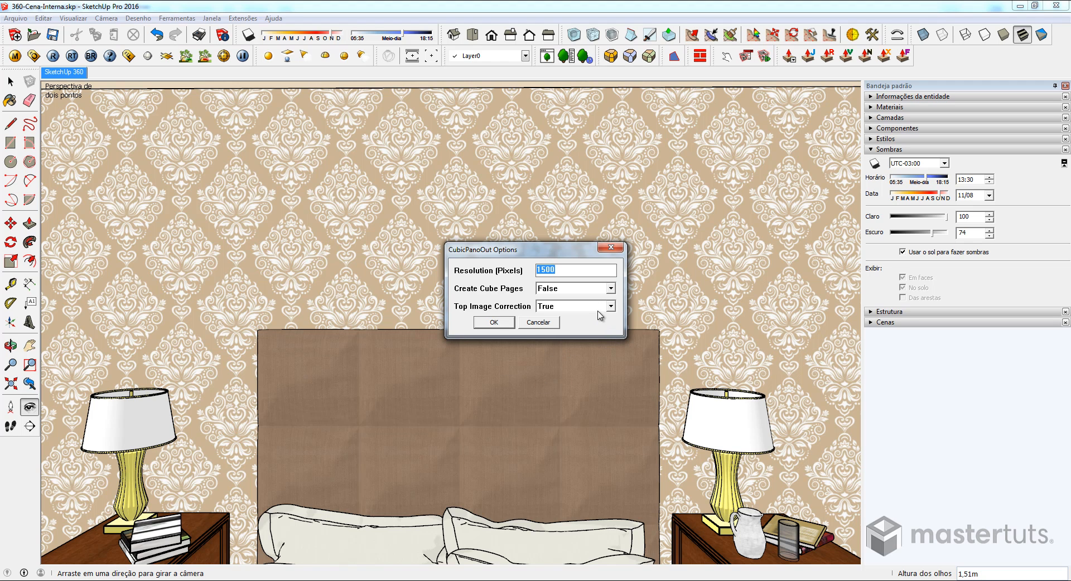
{"action": "key", "text": "Tab"}
{"action": "key", "text": "Tab"}
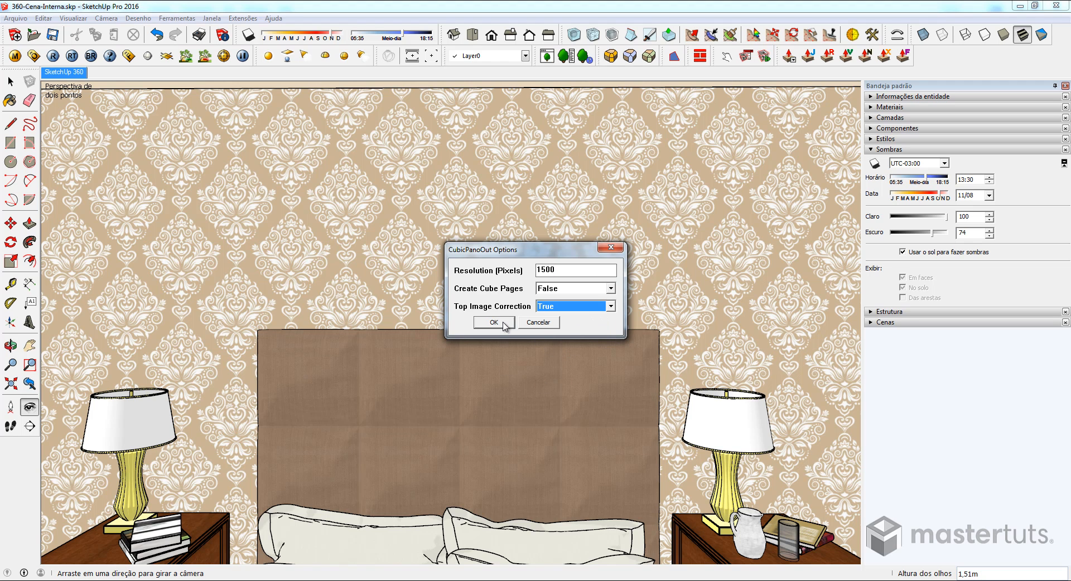
{"action": "left_click", "coordinate": [493, 322]}
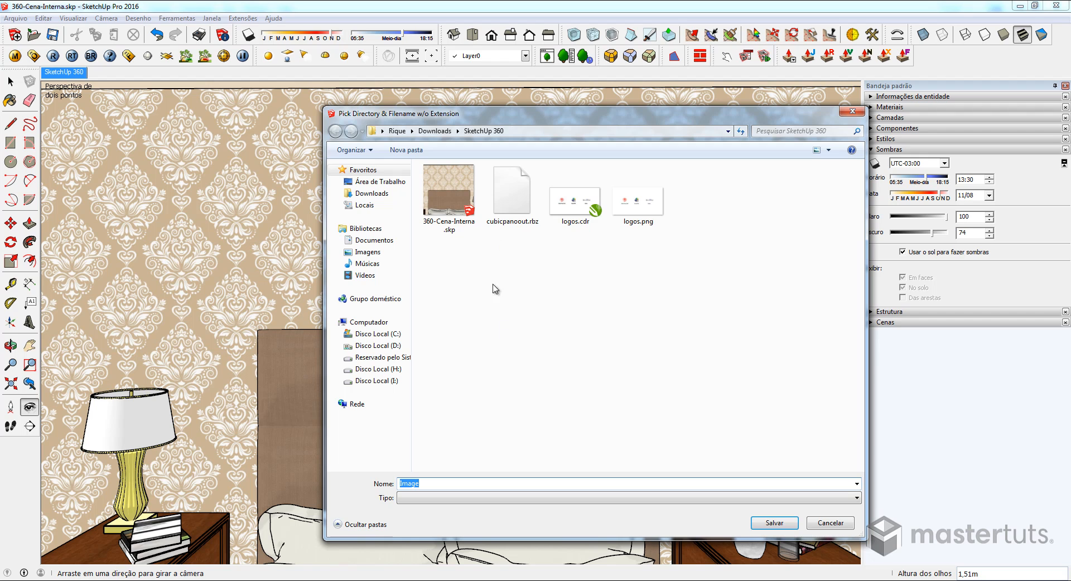
- Save the exported cube images in the Downloads folder under the base name Sketchup360 and dismiss the export report
{"action": "left_click", "coordinate": [371, 193]}
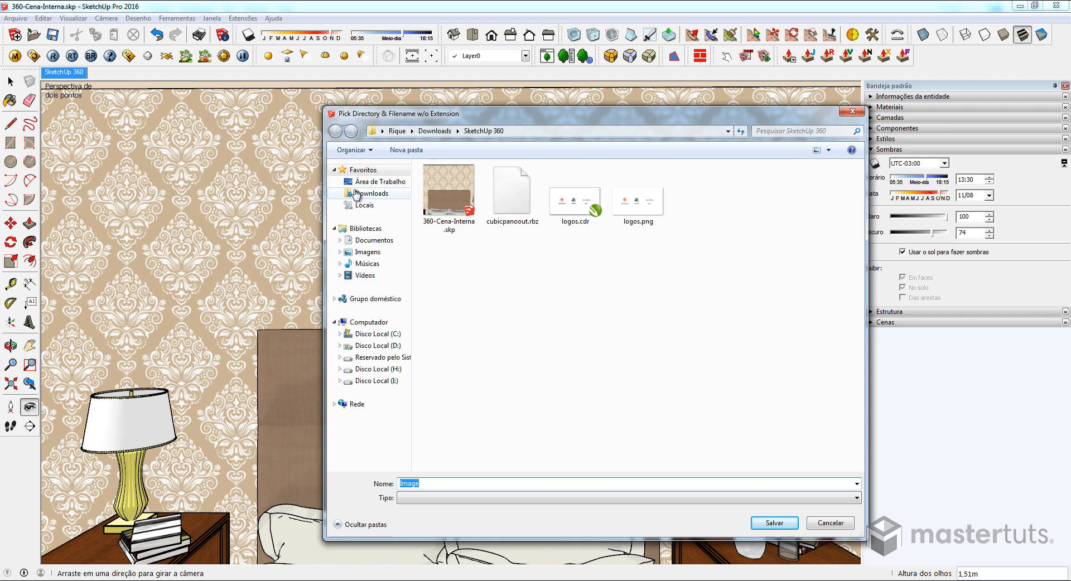
{"action": "left_click", "coordinate": [453, 483]}
{"action": "type", "text": "P"}
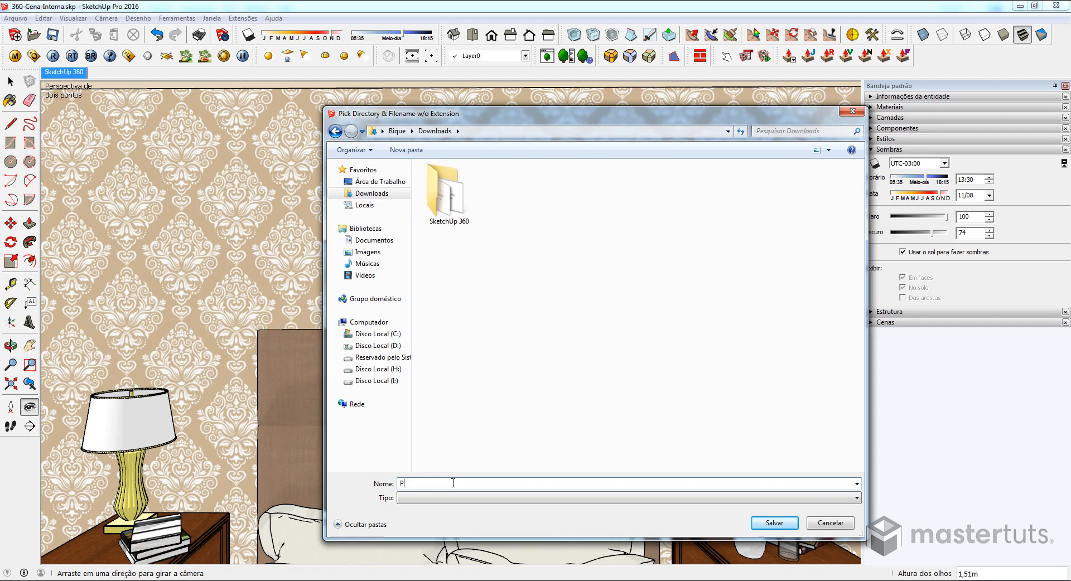
{"action": "type", "text": "Sketch"}
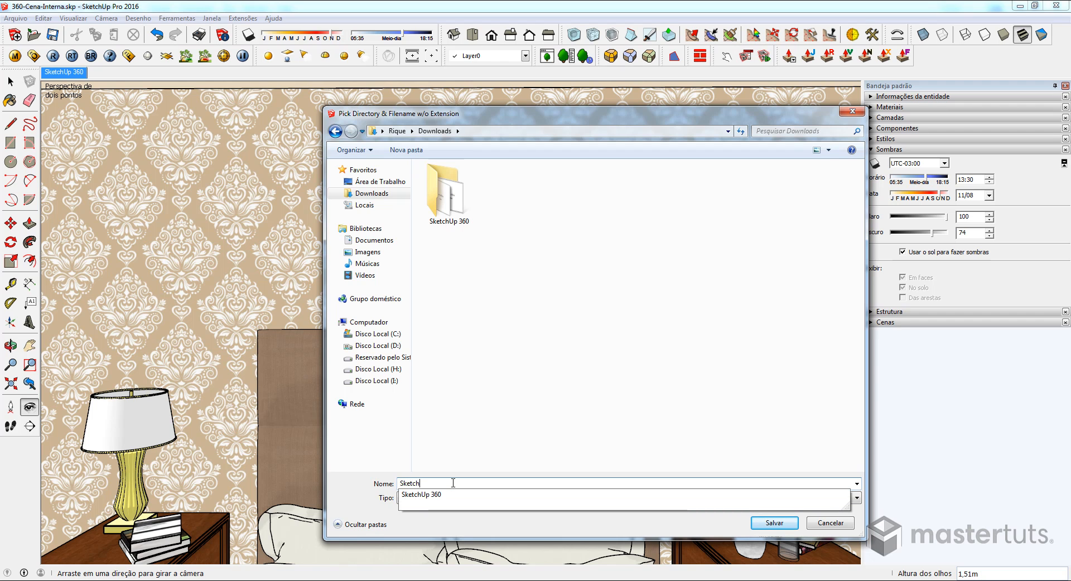
{"action": "type", "text": "up360"}
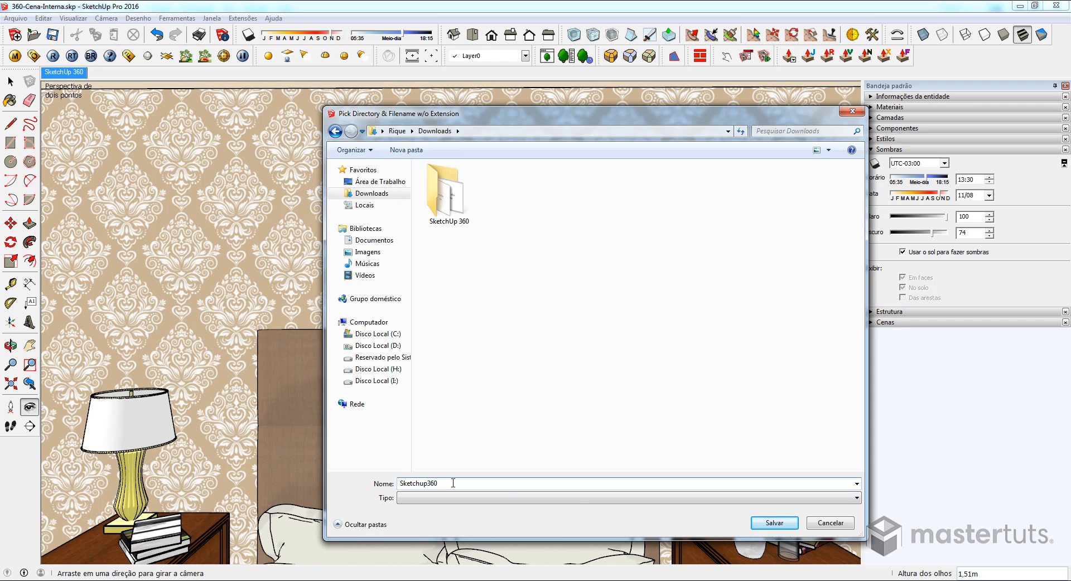
{"action": "left_click", "coordinate": [774, 523]}
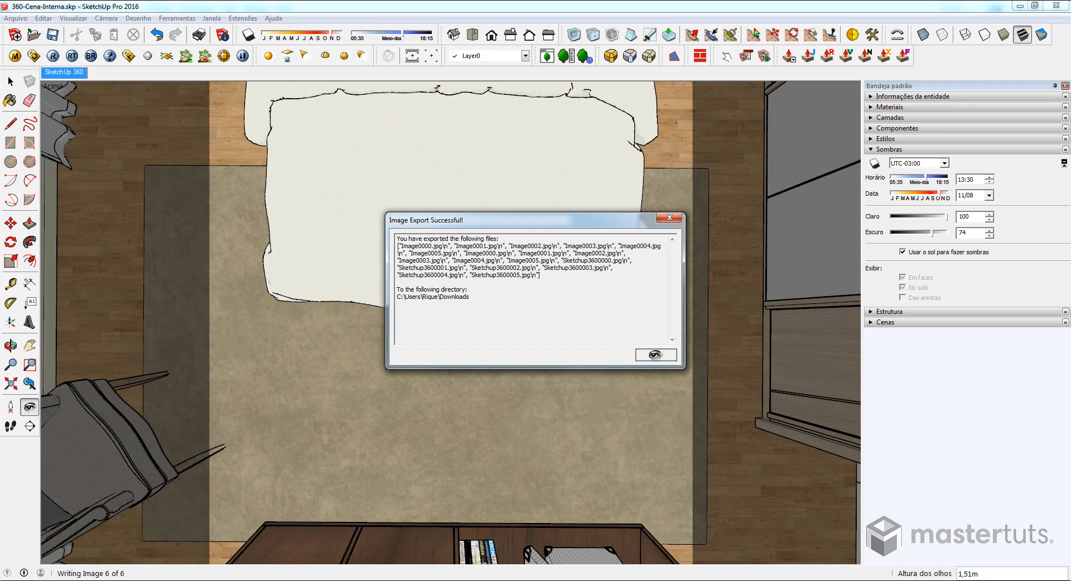
{"action": "left_click", "coordinate": [653, 355]}
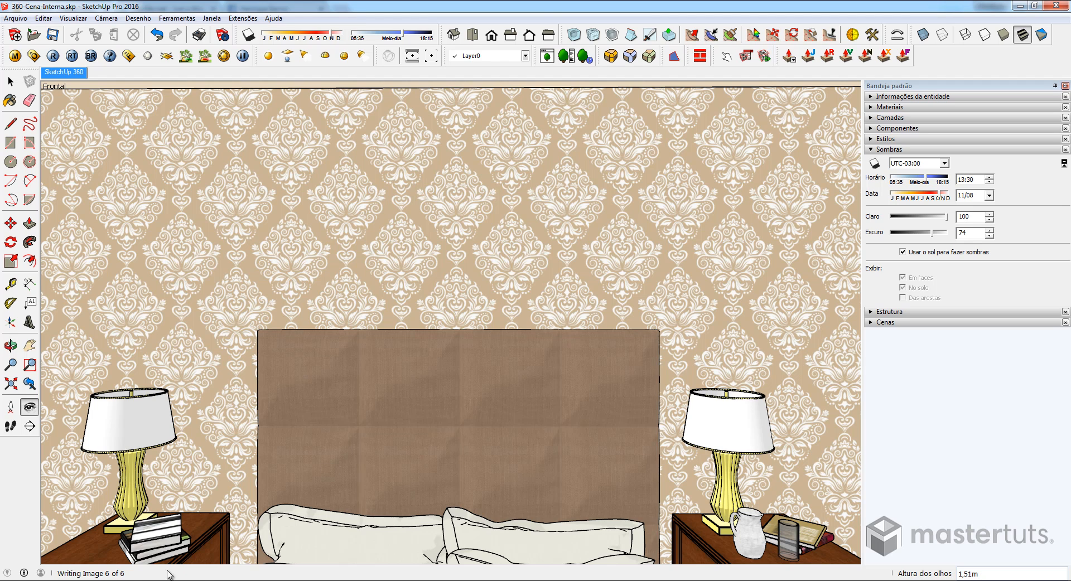
- Switch to the browser and review the Pano2VR product page, from the overview to the examples
{"action": "left_click", "coordinate": [93, 580]}
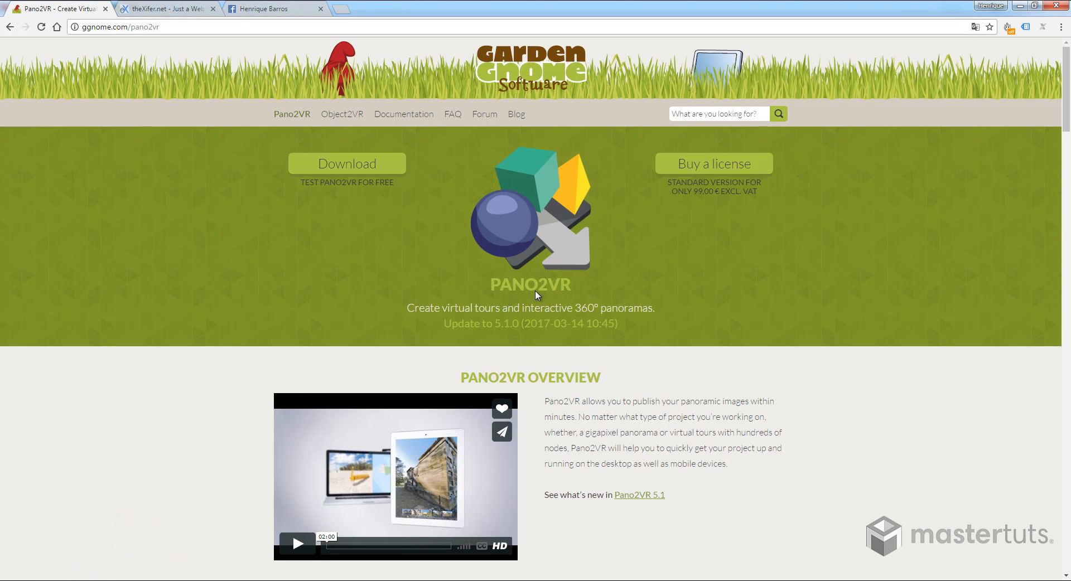
{"action": "scroll", "coordinate": [527, 338], "scroll_direction": "down", "scroll_amount": 5}
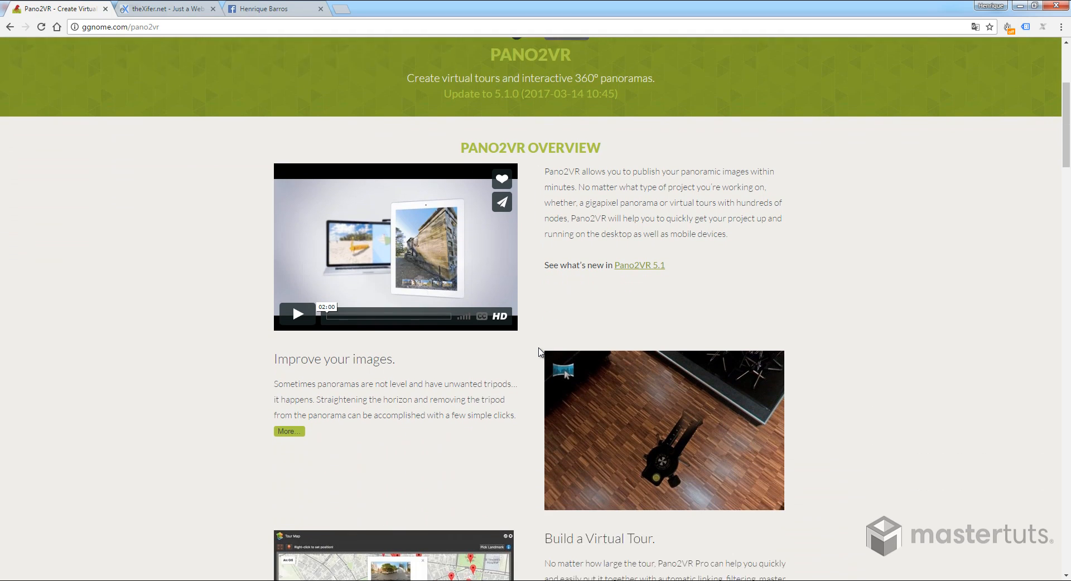
{"action": "scroll", "coordinate": [540, 351], "scroll_direction": "down", "scroll_amount": 4}
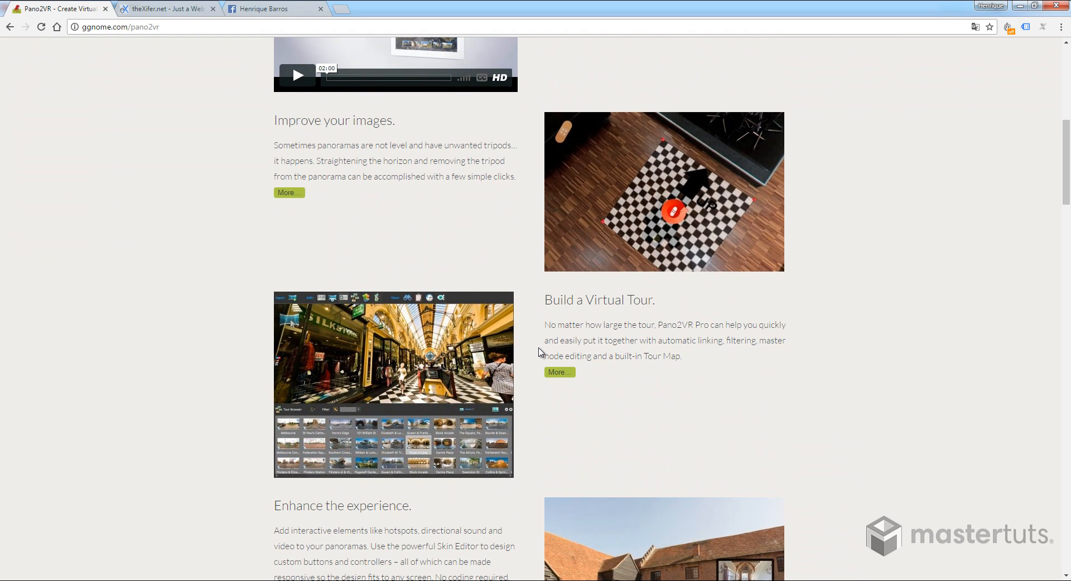
{"action": "scroll", "coordinate": [539, 351], "scroll_direction": "down", "scroll_amount": 6}
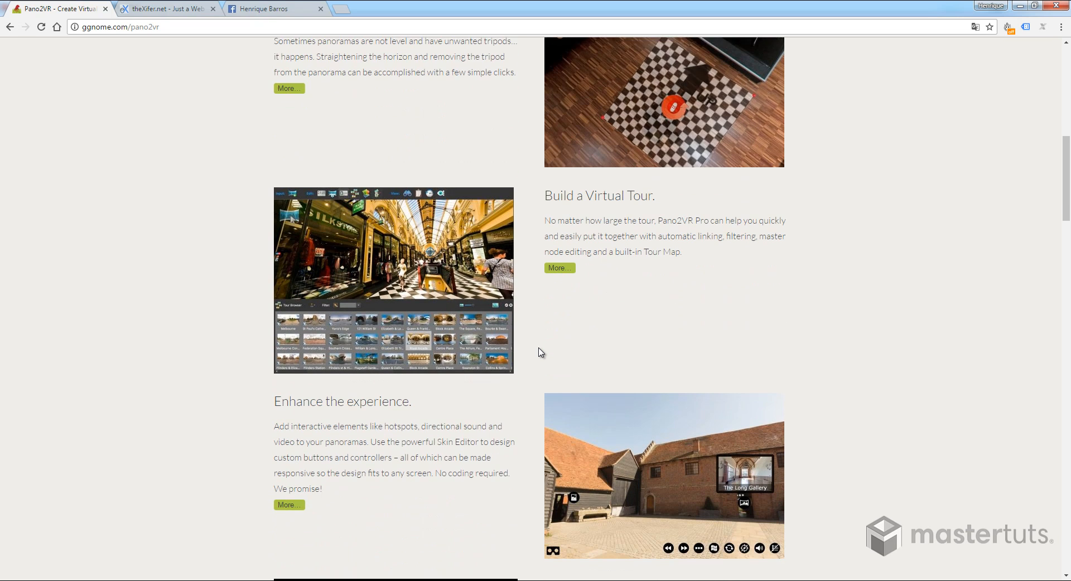
{"action": "scroll", "coordinate": [540, 351], "scroll_direction": "down", "scroll_amount": 7}
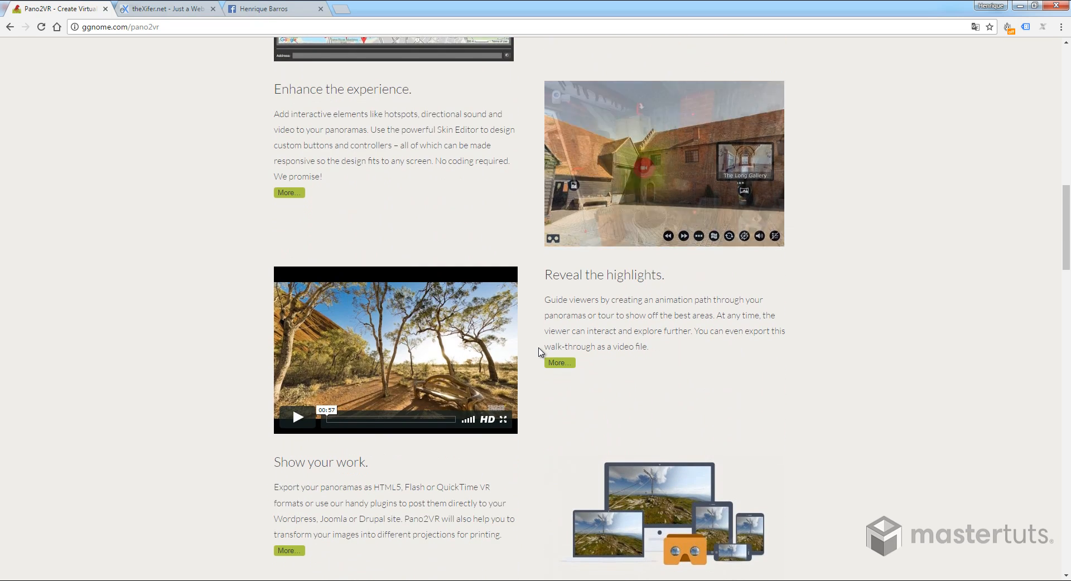
{"action": "scroll", "coordinate": [556, 387], "scroll_direction": "down", "scroll_amount": 5}
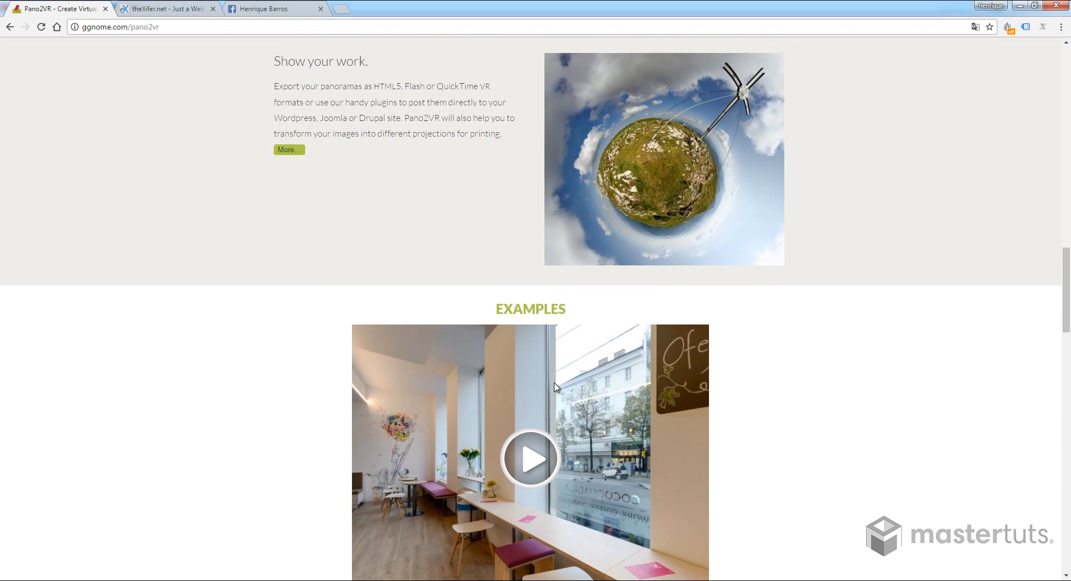
{"action": "scroll", "coordinate": [556, 387], "scroll_direction": "up", "scroll_amount": 18}
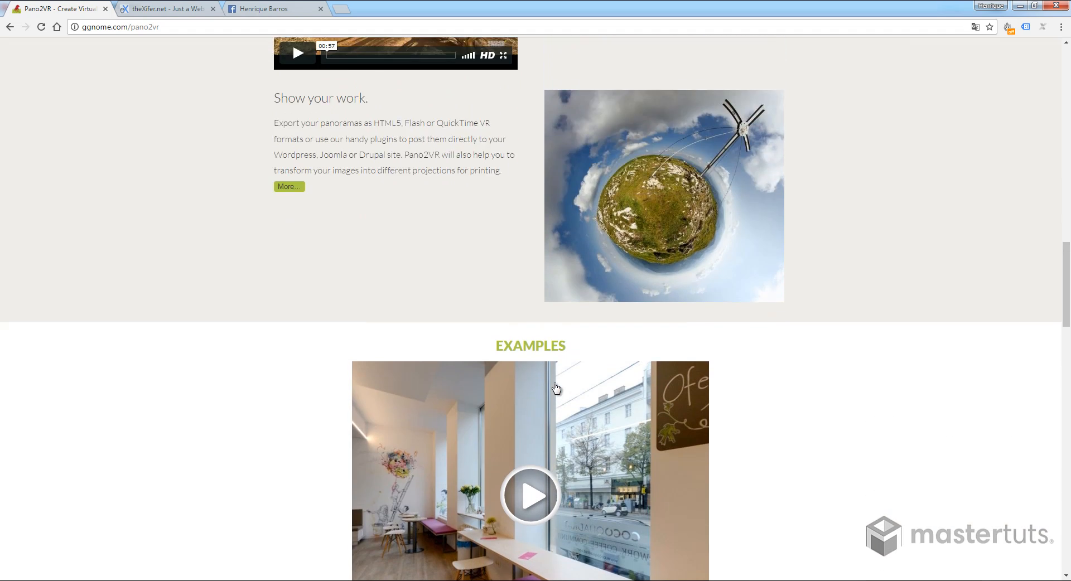
{"action": "scroll", "coordinate": [556, 387], "scroll_direction": "up", "scroll_amount": 11}
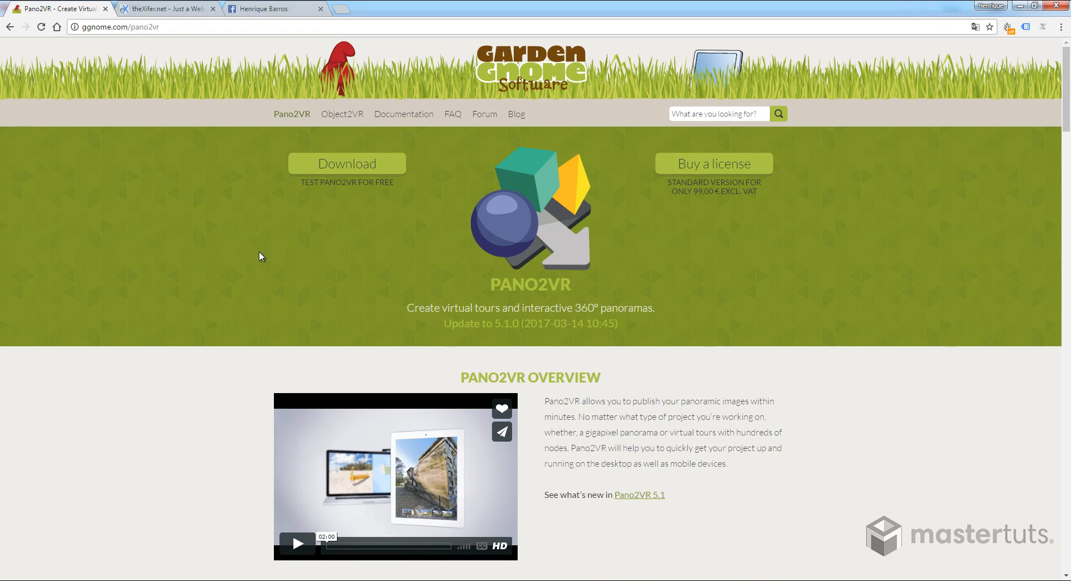
- Switch to Pano2VR and set the panorama input type to cube faces (Faces do cubo)
{"action": "key", "text": "alt+Tab"}
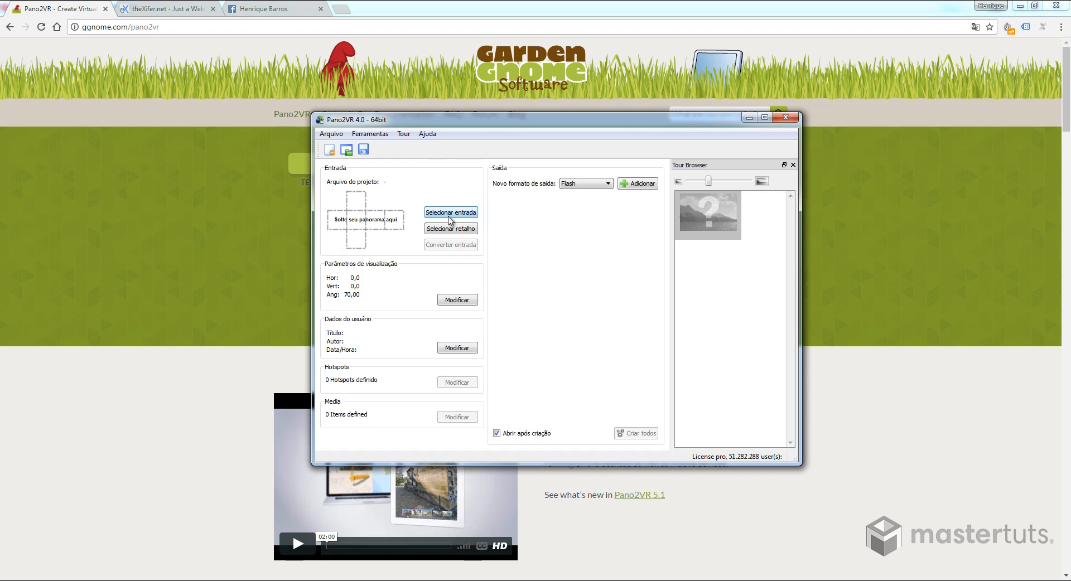
{"action": "left_click", "coordinate": [449, 215]}
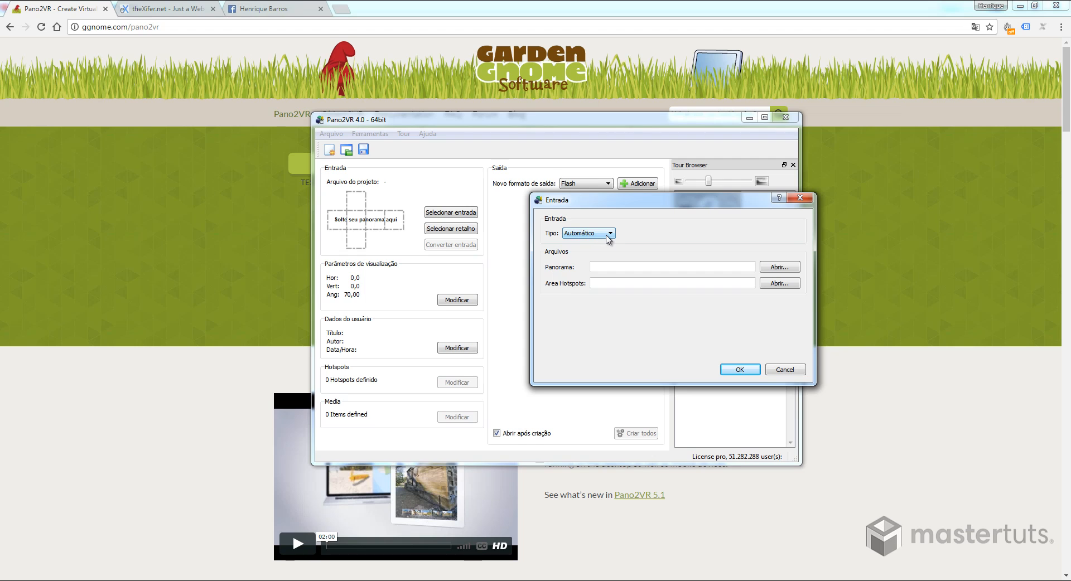
{"action": "left_click", "coordinate": [606, 237]}
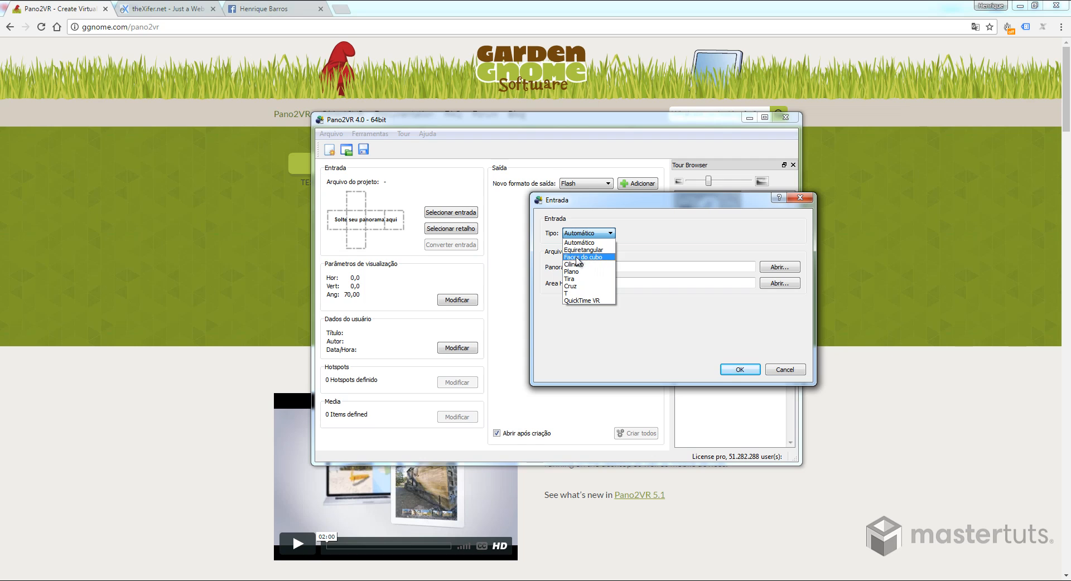
{"action": "left_click", "coordinate": [586, 257]}
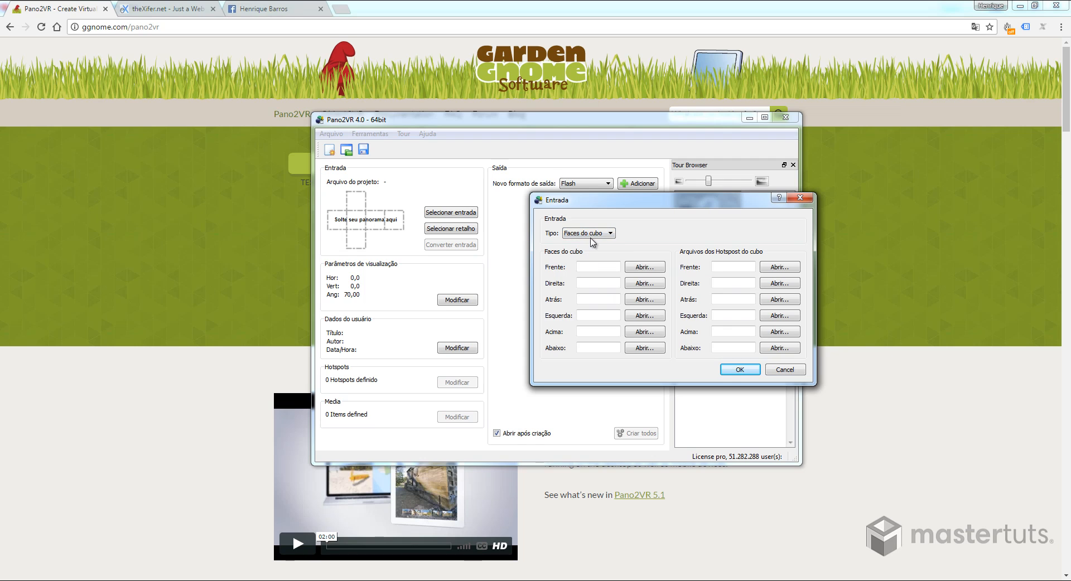
{"action": "left_click_drag", "start_coordinate": [593, 206], "coordinate": [562, 204]}
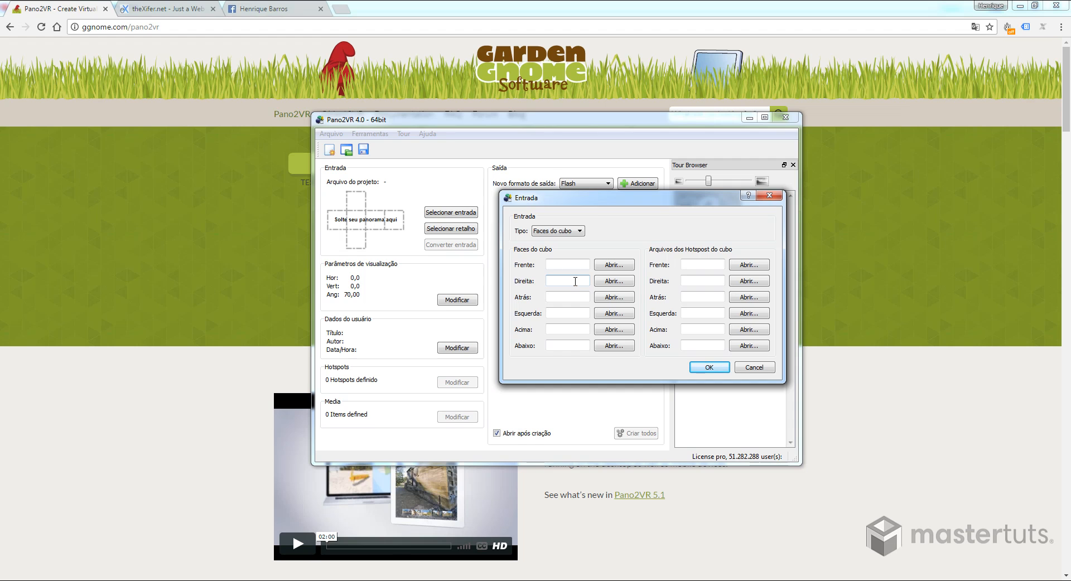
- Load Sketchup3600000.jpg from the Downloads folder as the front cube face (Frente)
{"action": "left_click", "coordinate": [612, 266]}
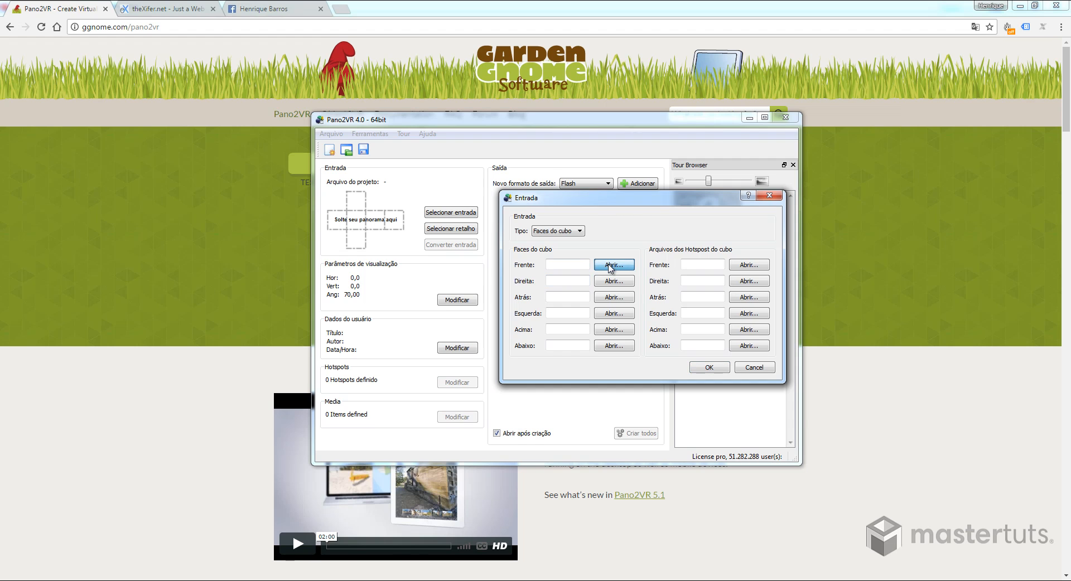
{"action": "left_click", "coordinate": [555, 294]}
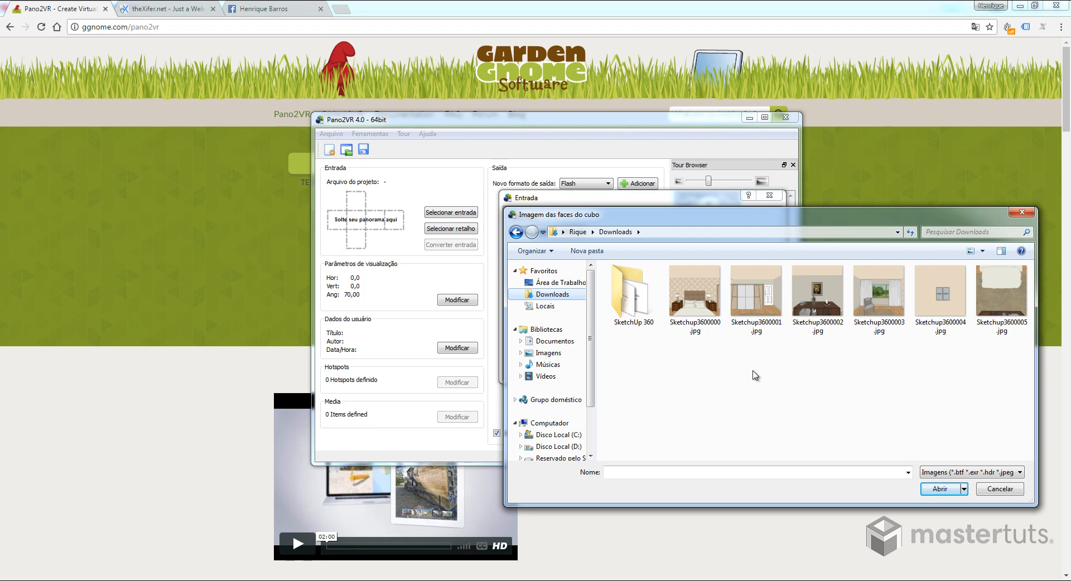
{"action": "left_click", "coordinate": [695, 331]}
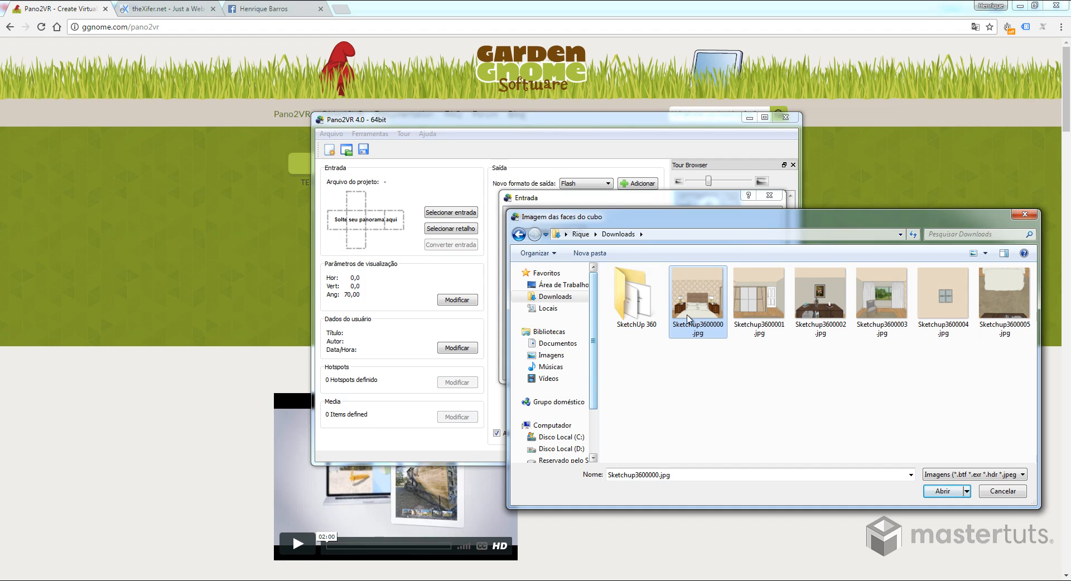
{"action": "left_click", "coordinate": [949, 491]}
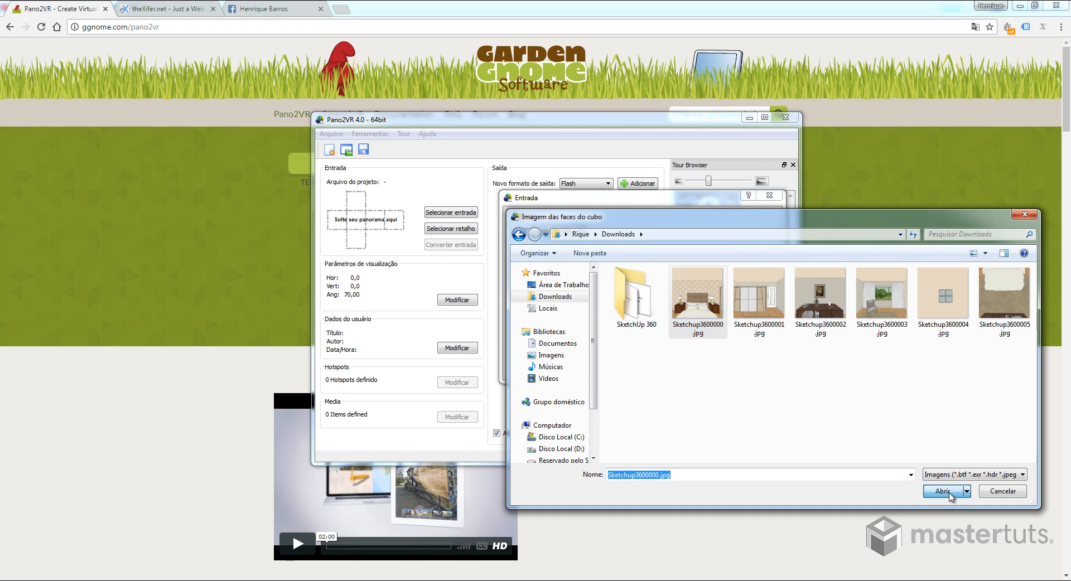
- Load Sketchup3600001.jpg to Sketchup3600005.jpg as the right, back, left, up and down faces, and accept the input
{"action": "left_click", "coordinate": [614, 284]}
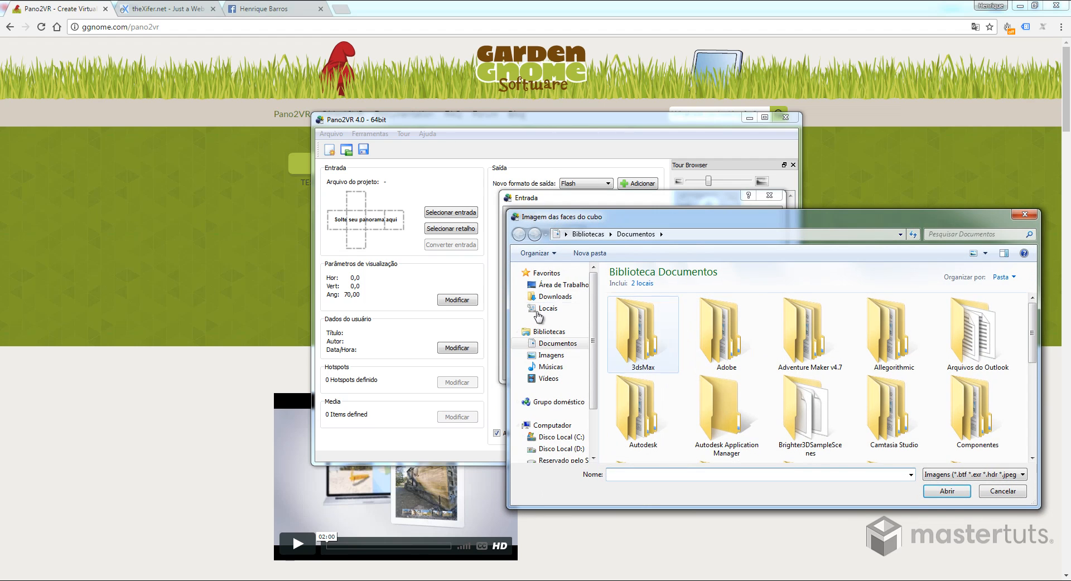
{"action": "left_click", "coordinate": [552, 297]}
{"action": "double_click", "coordinate": [760, 310]}
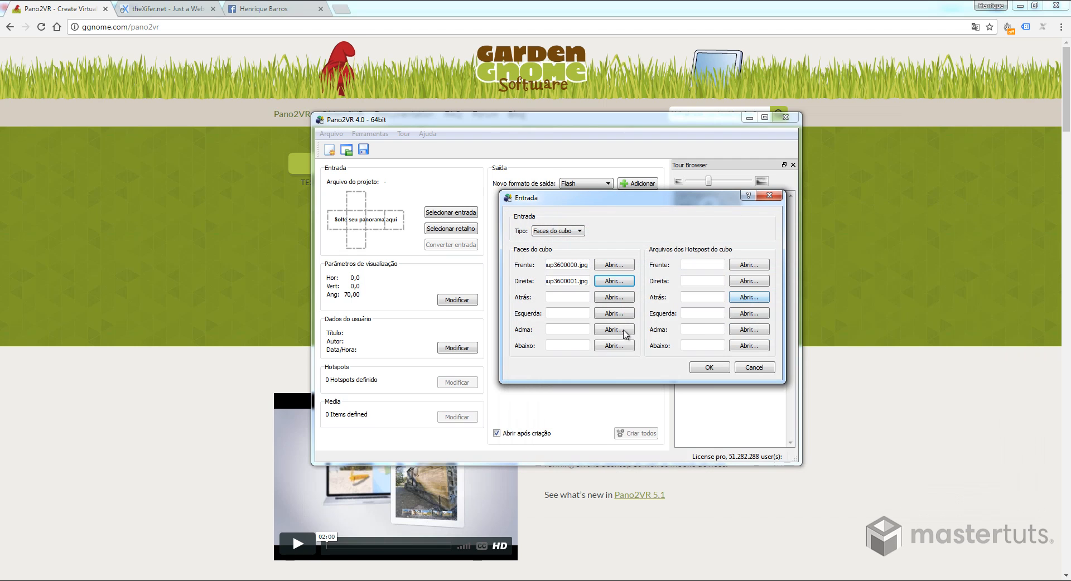
{"action": "left_click", "coordinate": [614, 298]}
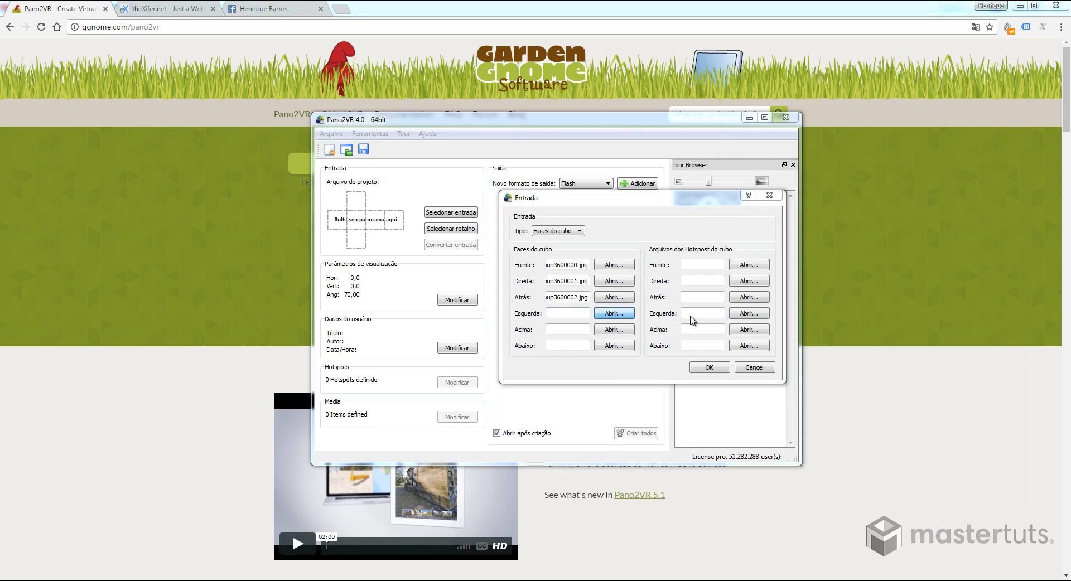
{"action": "left_click", "coordinate": [614, 313]}
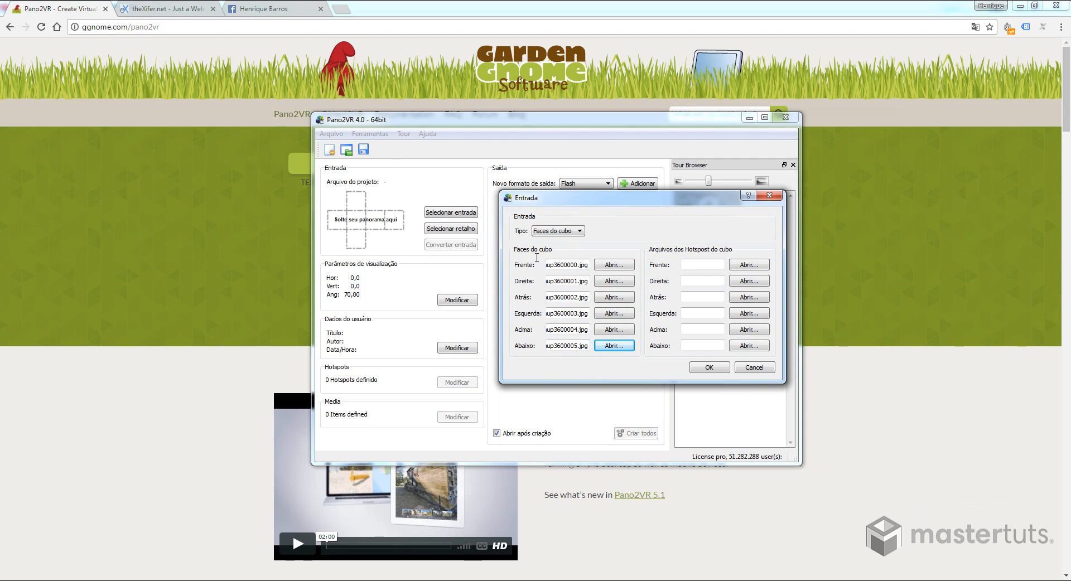
{"action": "left_click", "coordinate": [713, 368]}
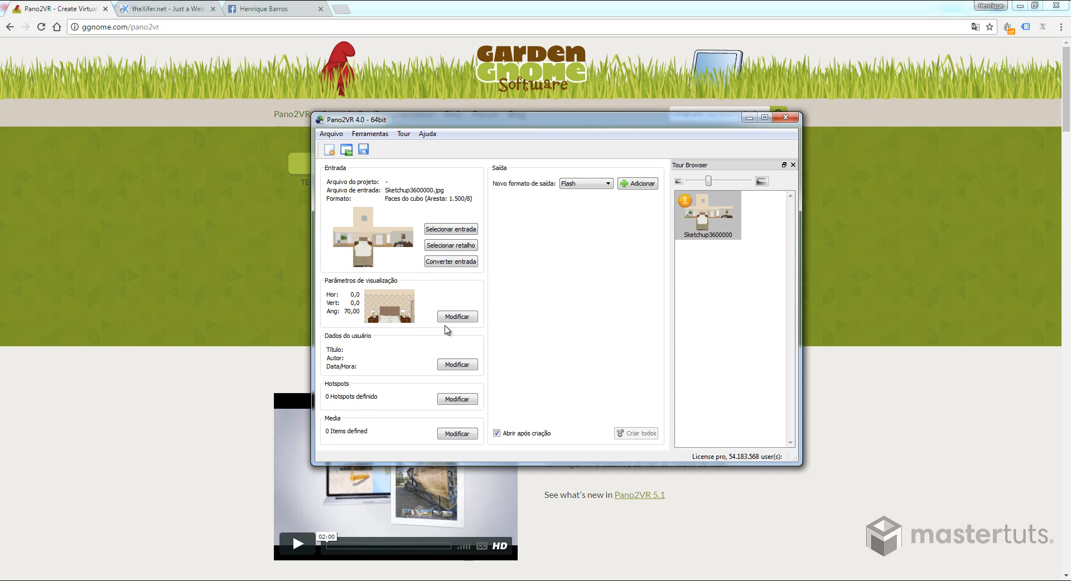
- Preview the assembled panorama in the viewing parameters, looking around the bedroom, and leave without changing anything
{"action": "left_click", "coordinate": [467, 319]}
{"action": "left_click_drag", "start_coordinate": [675, 340], "coordinate": [584, 334]}
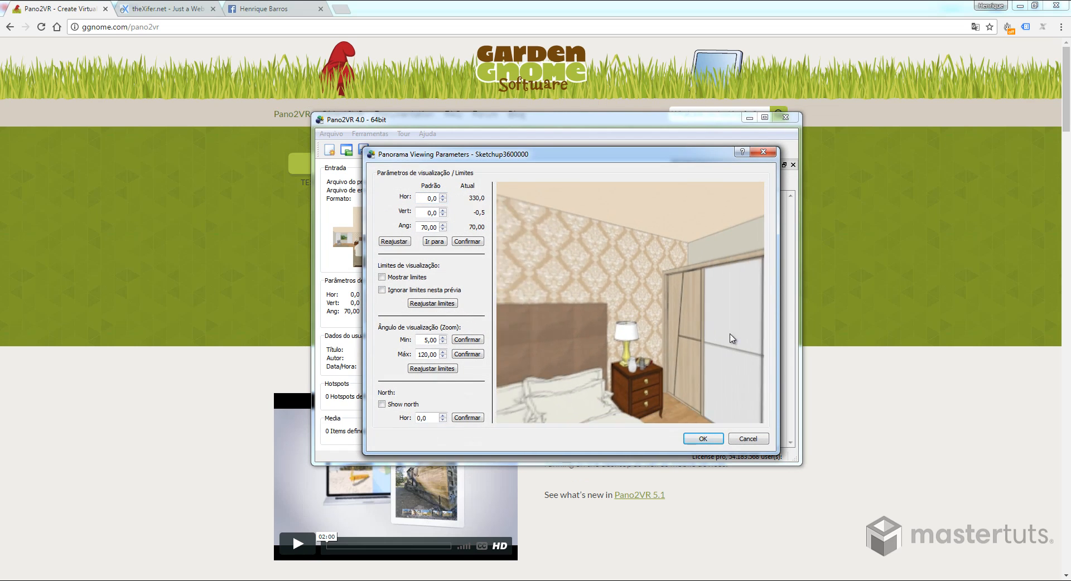
{"action": "mouse_move", "coordinate": [732, 338]}
{"action": "left_mouse_down"}
{"action": "mouse_move", "coordinate": [722, 350]}
{"action": "mouse_move", "coordinate": [663, 301]}
{"action": "mouse_move", "coordinate": [681, 249]}
{"action": "mouse_move", "coordinate": [655, 320]}
{"action": "mouse_move", "coordinate": [686, 390]}
{"action": "mouse_move", "coordinate": [585, 374]}
{"action": "mouse_move", "coordinate": [578, 366]}
{"action": "mouse_move", "coordinate": [644, 331]}
{"action": "mouse_move", "coordinate": [580, 327]}
{"action": "mouse_move", "coordinate": [562, 289]}
{"action": "mouse_move", "coordinate": [619, 289]}
{"action": "left_mouse_up"}
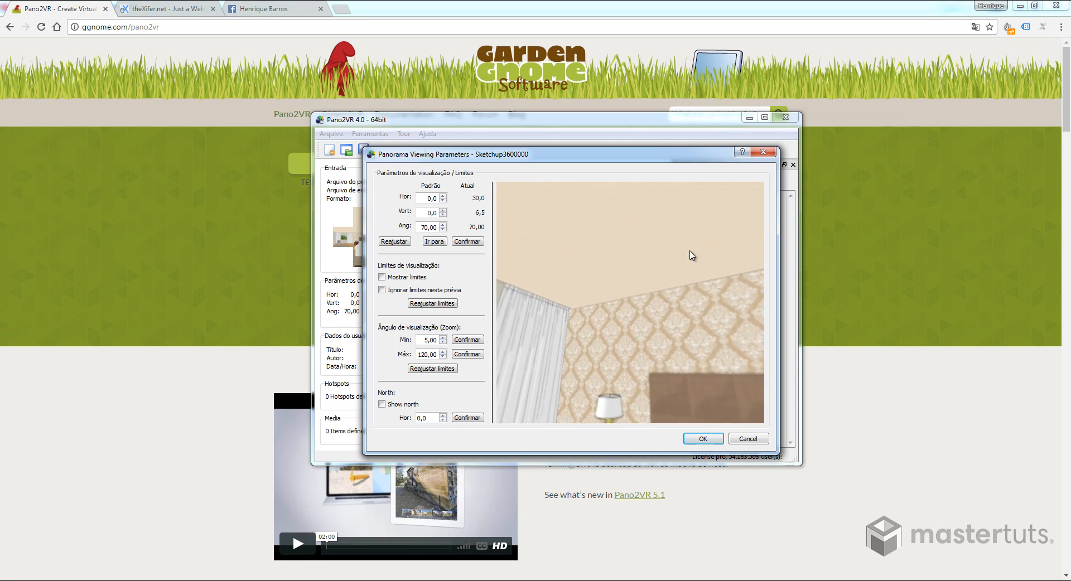
{"action": "left_click_drag", "start_coordinate": [622, 288], "coordinate": [601, 286]}
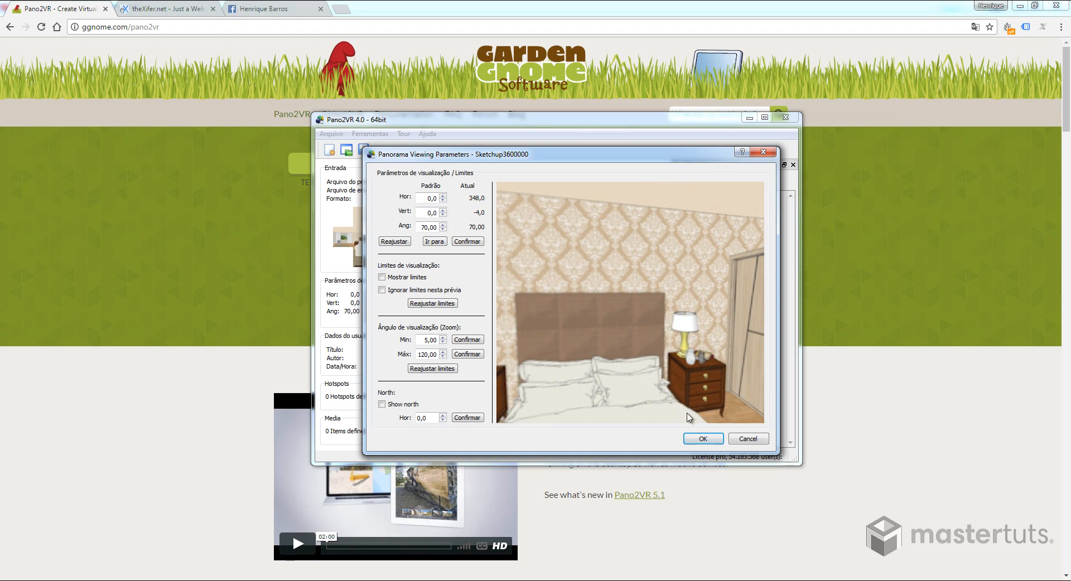
{"action": "left_click", "coordinate": [747, 438]}
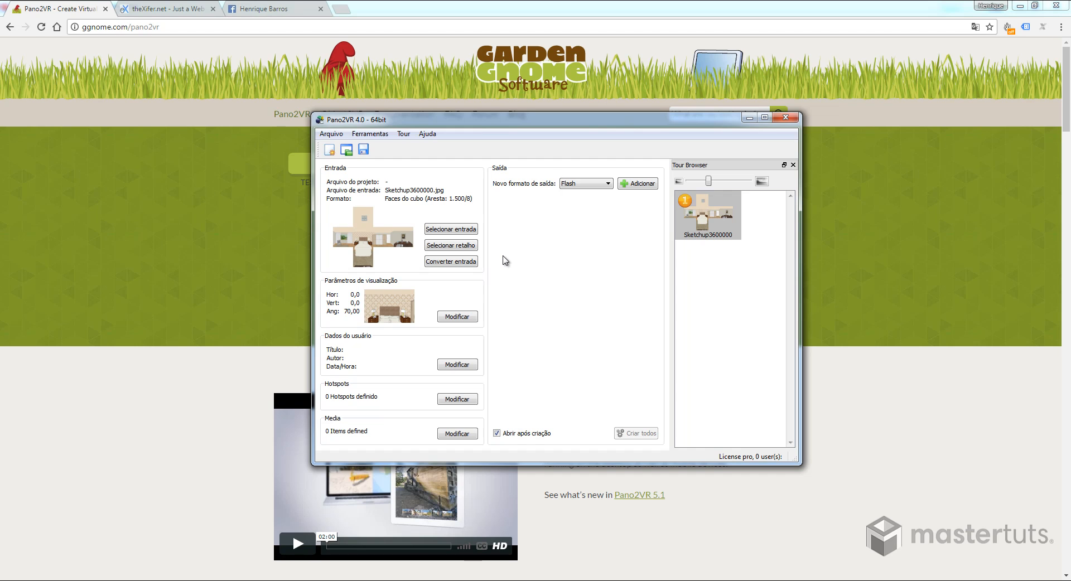
- Set up an equirectangular panorama conversion in JPEG (.jpg) format with image quality 100
{"action": "left_click", "coordinate": [454, 261]}
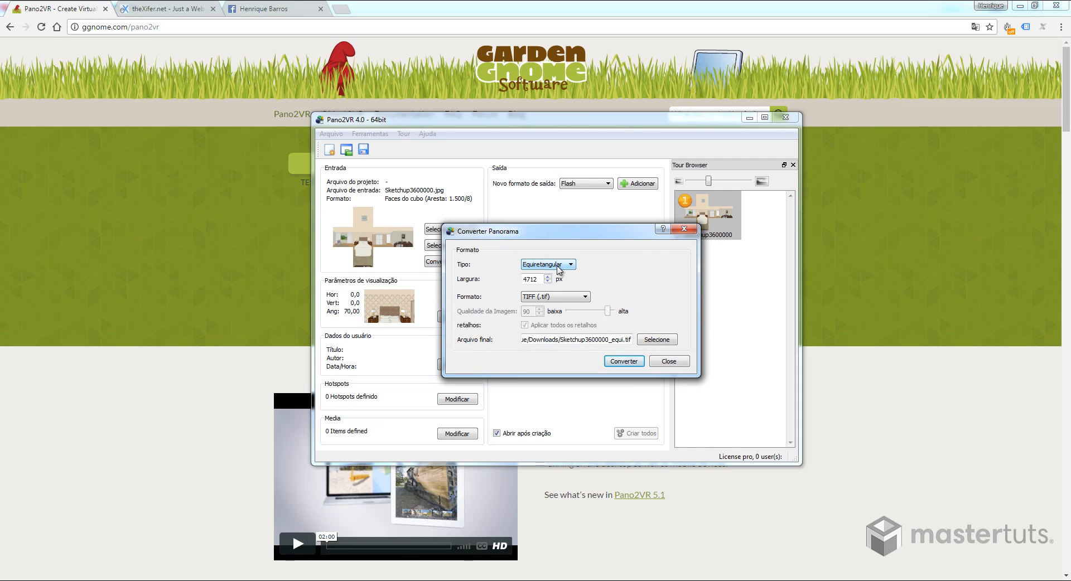
{"action": "left_click", "coordinate": [556, 298]}
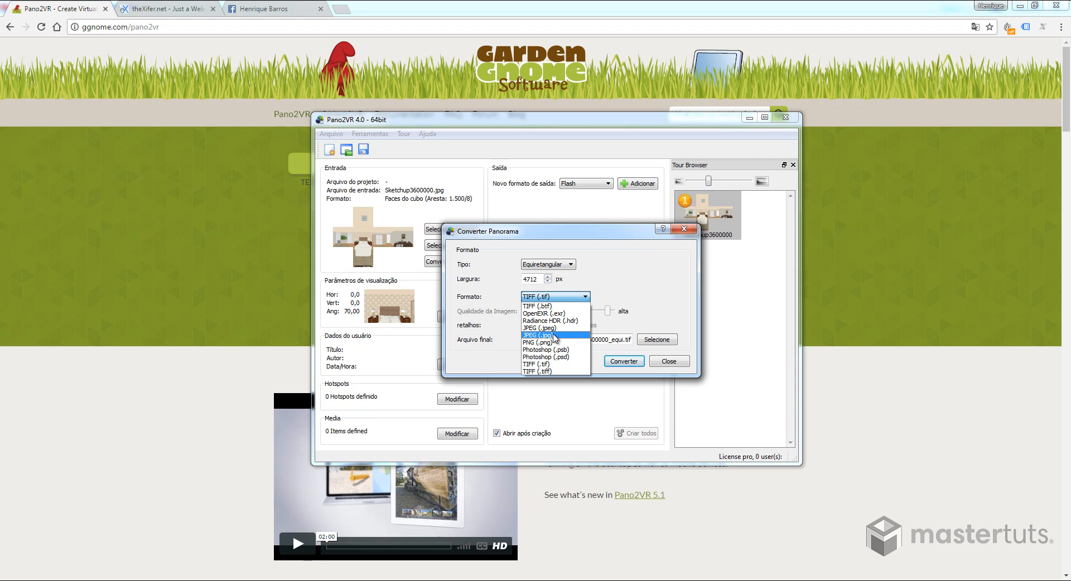
{"action": "left_click", "coordinate": [554, 335]}
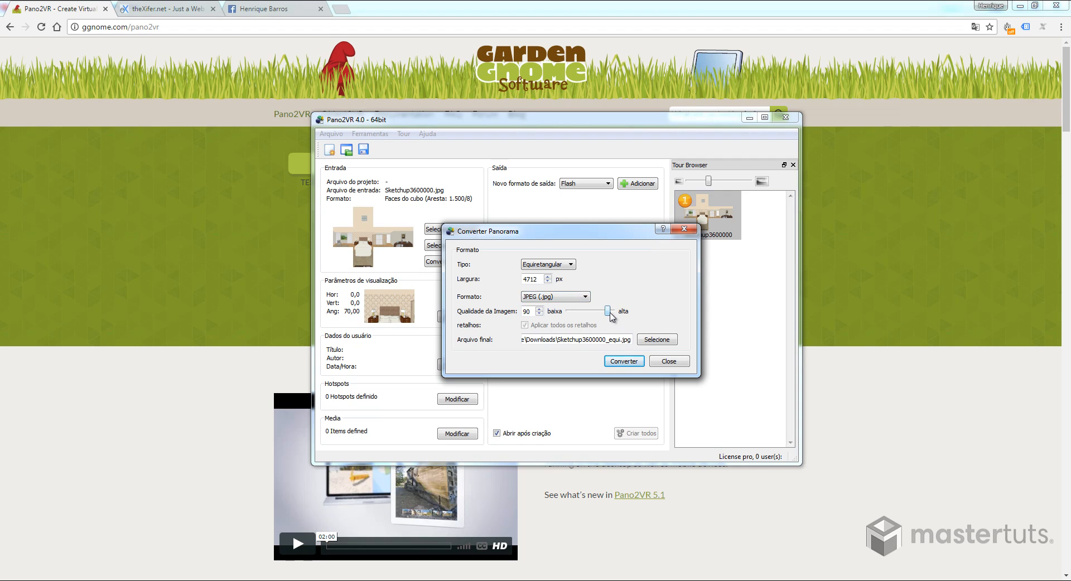
{"action": "left_click_drag", "start_coordinate": [611, 313], "coordinate": [619, 317]}
- Set the output file to Sketchup360.jpg in the Downloads folder and convert the panorama
{"action": "left_click", "coordinate": [656, 340]}
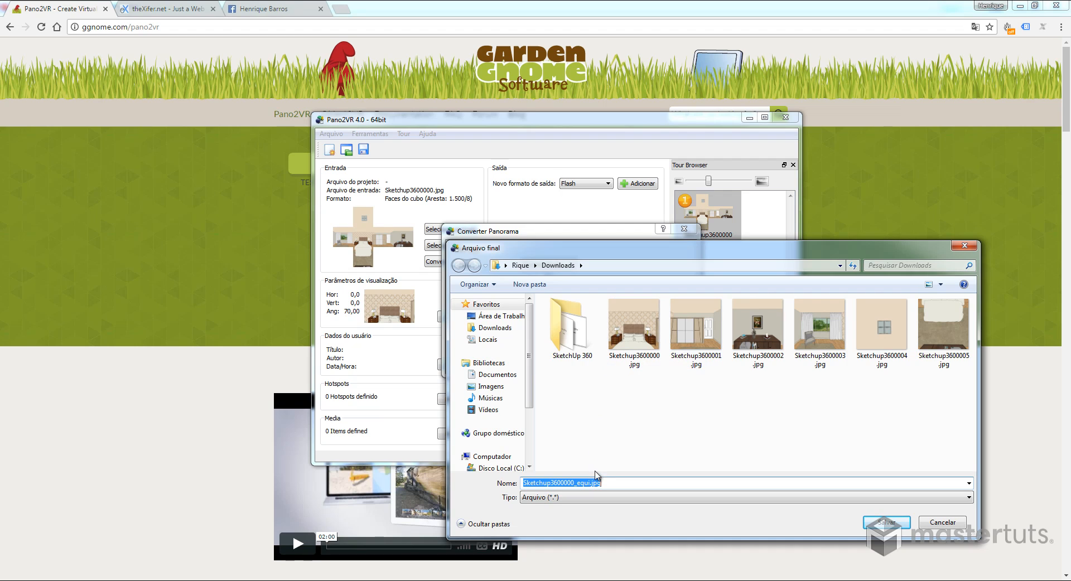
{"action": "left_click", "coordinate": [588, 483]}
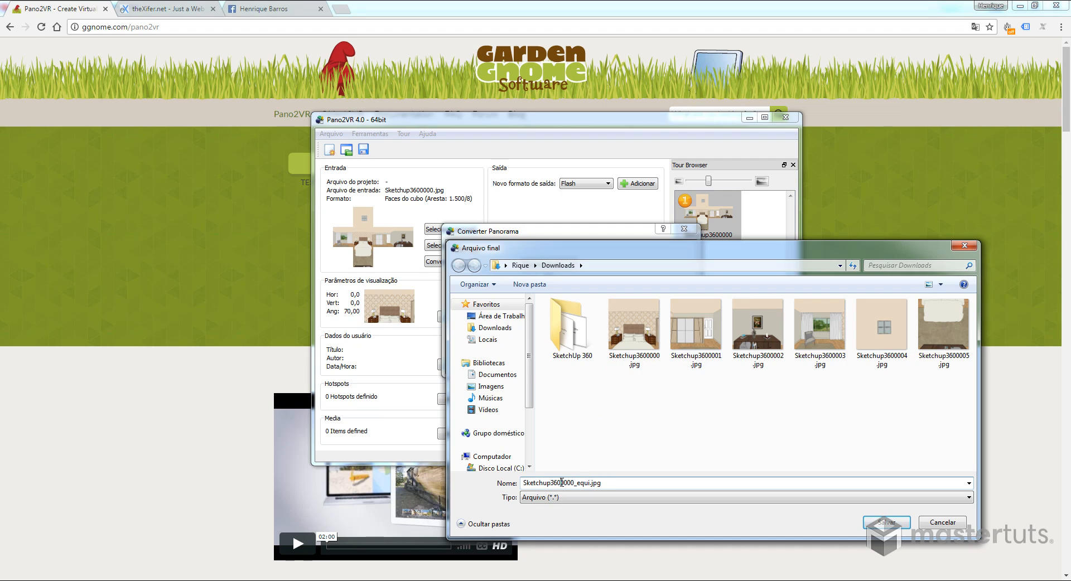
{"action": "left_click_drag", "start_coordinate": [584, 484], "coordinate": [592, 482]}
{"action": "key", "text": "BackSpace"}
{"action": "left_click", "coordinate": [887, 522]}
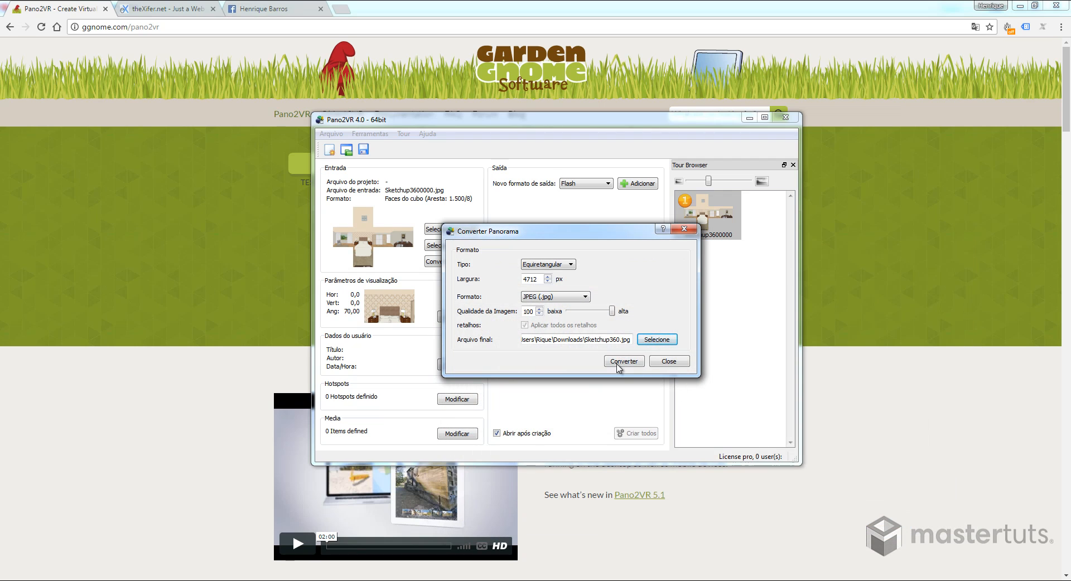
{"action": "left_click", "coordinate": [615, 363]}
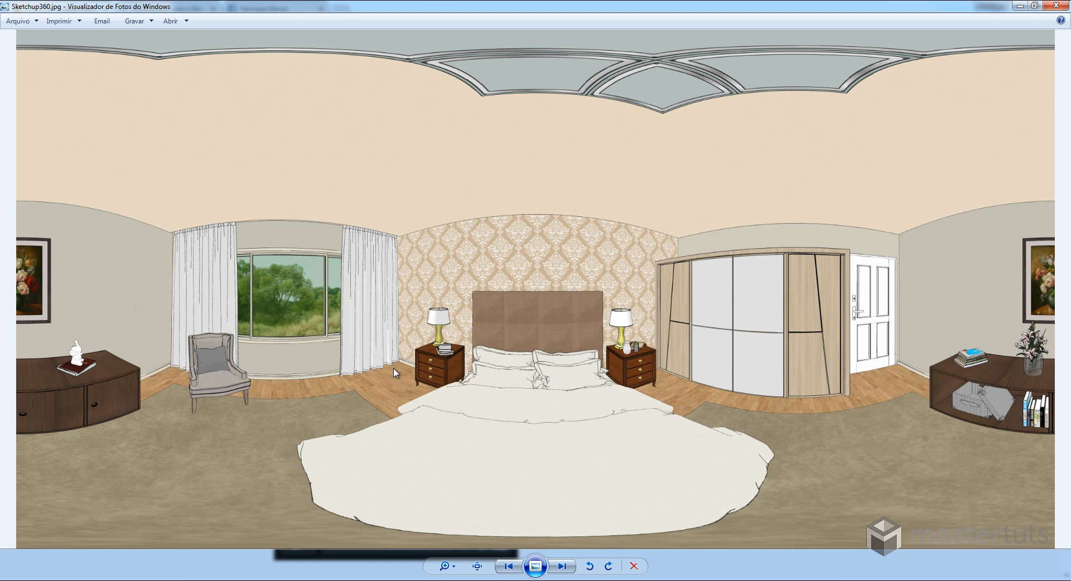
- Examine the converted Sketchup360.jpg at actual size in Windows Photo Viewer, covering the floor, ceiling, window wall, wardrobe and bed
{"action": "left_click", "coordinate": [479, 567]}
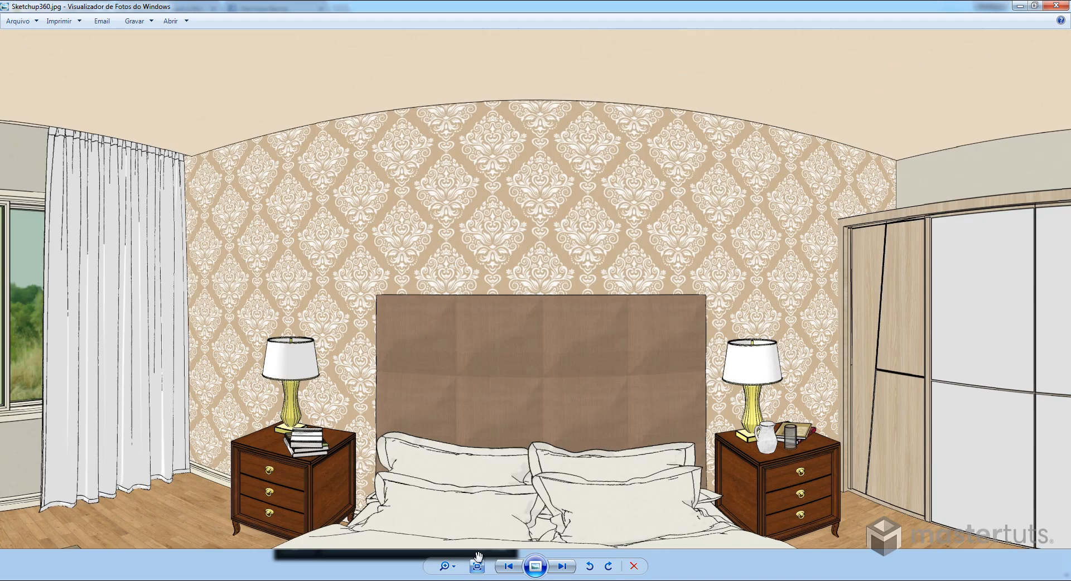
{"action": "left_click_drag", "start_coordinate": [552, 404], "coordinate": [617, 103]}
{"action": "left_click_drag", "start_coordinate": [143, 330], "coordinate": [781, 134]}
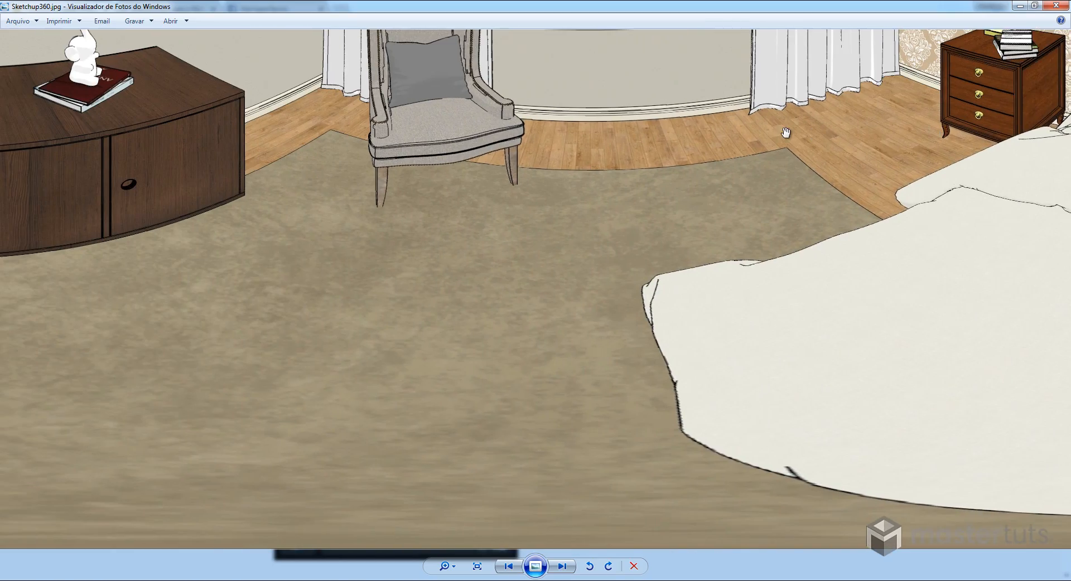
{"action": "left_click_drag", "start_coordinate": [520, 210], "coordinate": [588, 152]}
{"action": "left_click_drag", "start_coordinate": [773, 196], "coordinate": [513, 199]}
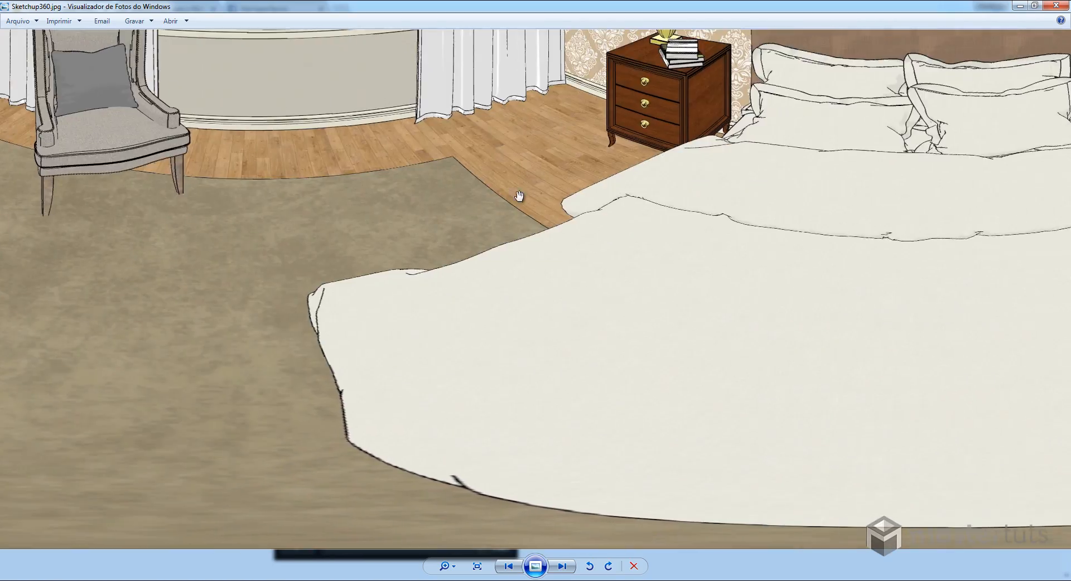
{"action": "left_click_drag", "start_coordinate": [832, 180], "coordinate": [411, 203]}
{"action": "mouse_move", "coordinate": [686, 208]}
{"action": "left_mouse_down"}
{"action": "mouse_move", "coordinate": [507, 211]}
{"action": "mouse_move", "coordinate": [538, 202]}
{"action": "left_mouse_up"}
{"action": "left_click_drag", "start_coordinate": [831, 206], "coordinate": [552, 204]}
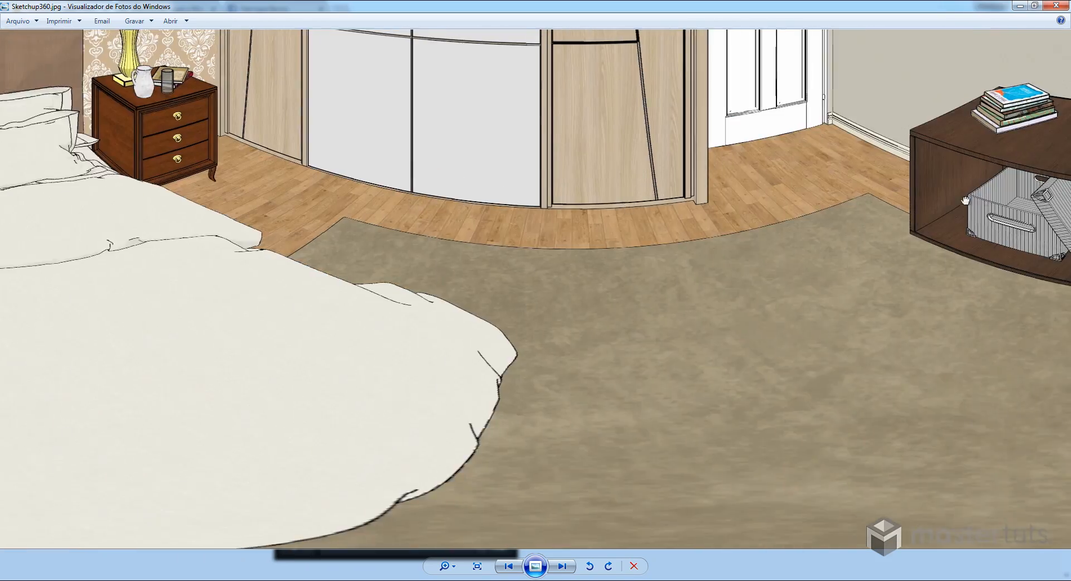
{"action": "mouse_move", "coordinate": [966, 201]}
{"action": "left_mouse_down"}
{"action": "mouse_move", "coordinate": [857, 204]}
{"action": "mouse_move", "coordinate": [907, 398]}
{"action": "left_mouse_up"}
{"action": "left_click_drag", "start_coordinate": [834, 222], "coordinate": [967, 416]}
{"action": "mouse_move", "coordinate": [787, 254]}
{"action": "left_mouse_down"}
{"action": "mouse_move", "coordinate": [820, 261]}
{"action": "mouse_move", "coordinate": [1046, 229]}
{"action": "left_mouse_up"}
{"action": "left_click_drag", "start_coordinate": [531, 328], "coordinate": [718, 244]}
{"action": "left_click_drag", "start_coordinate": [500, 243], "coordinate": [688, 327]}
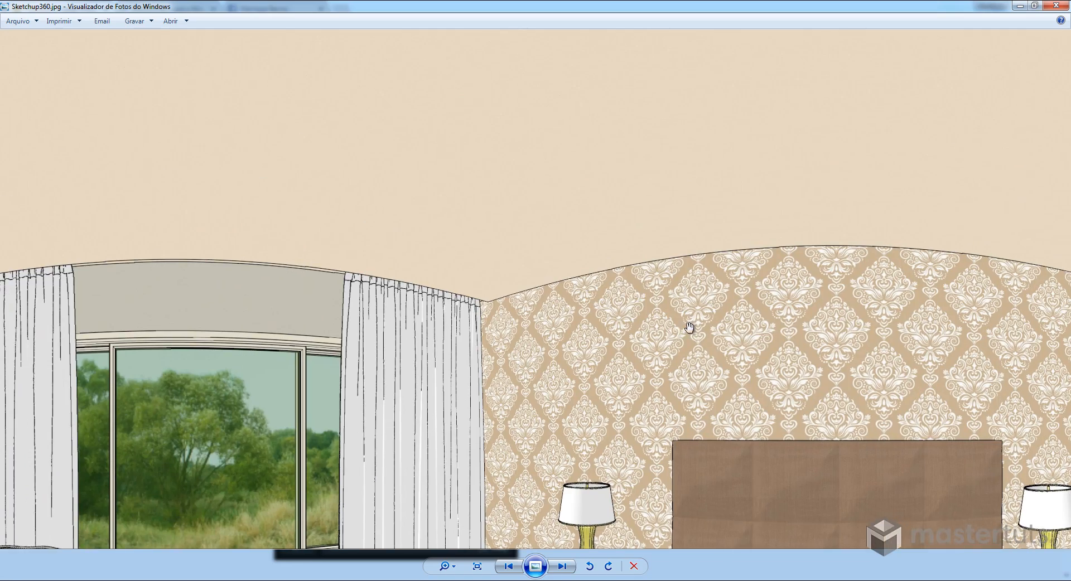
{"action": "left_click_drag", "start_coordinate": [601, 271], "coordinate": [958, 295]}
{"action": "mouse_move", "coordinate": [588, 218]}
{"action": "left_mouse_down"}
{"action": "mouse_move", "coordinate": [686, 334]}
{"action": "mouse_move", "coordinate": [459, 229]}
{"action": "left_mouse_up"}
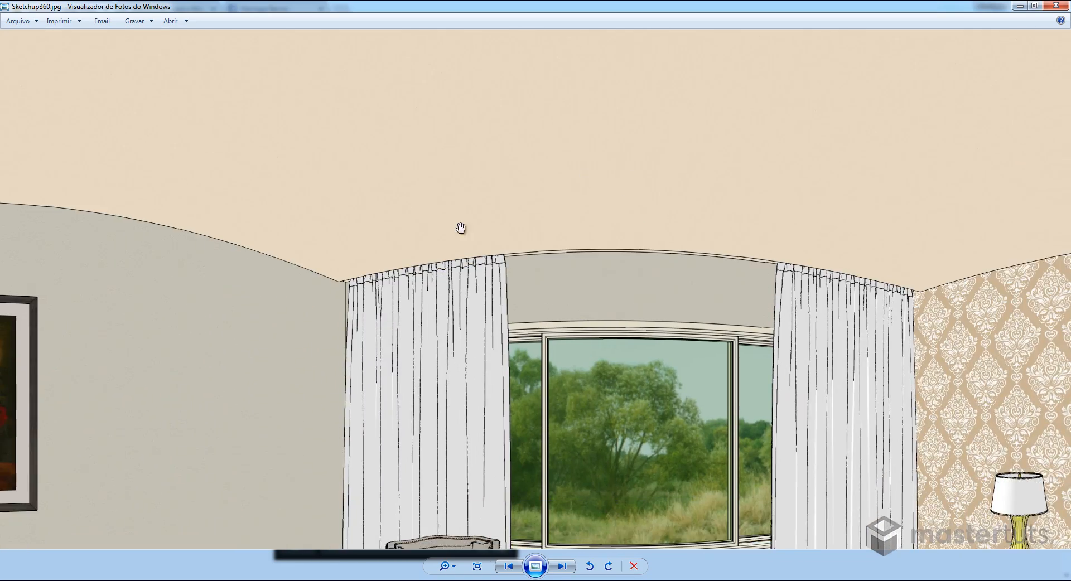
{"action": "left_click_drag", "start_coordinate": [612, 297], "coordinate": [659, 262]}
{"action": "left_click_drag", "start_coordinate": [375, 347], "coordinate": [363, 213]}
{"action": "left_click_drag", "start_coordinate": [613, 310], "coordinate": [295, 263]}
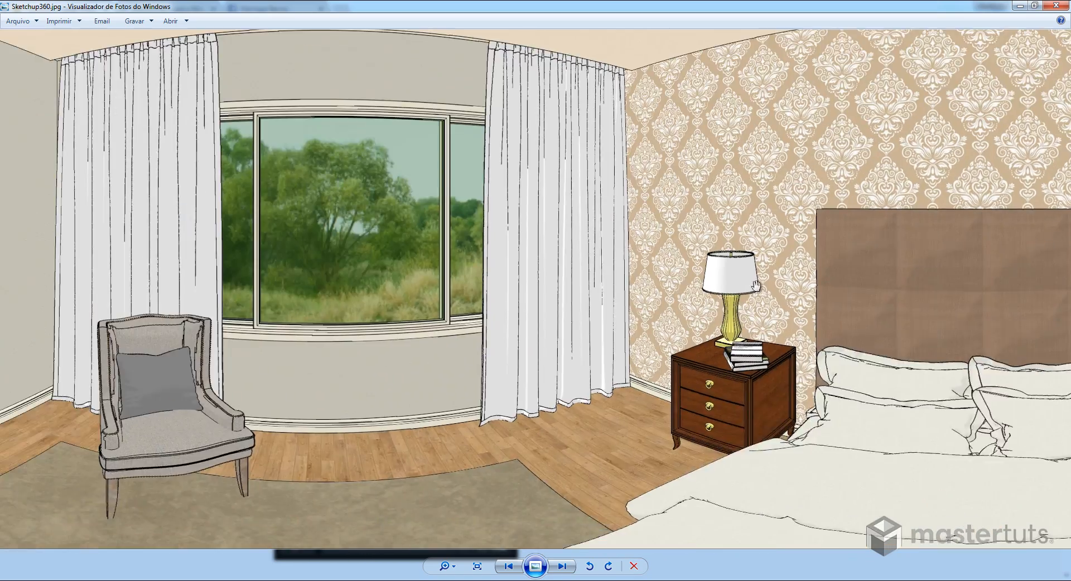
{"action": "left_click_drag", "start_coordinate": [714, 275], "coordinate": [303, 246]}
{"action": "left_click_drag", "start_coordinate": [772, 246], "coordinate": [403, 246]}
{"action": "left_click_drag", "start_coordinate": [700, 253], "coordinate": [504, 248]}
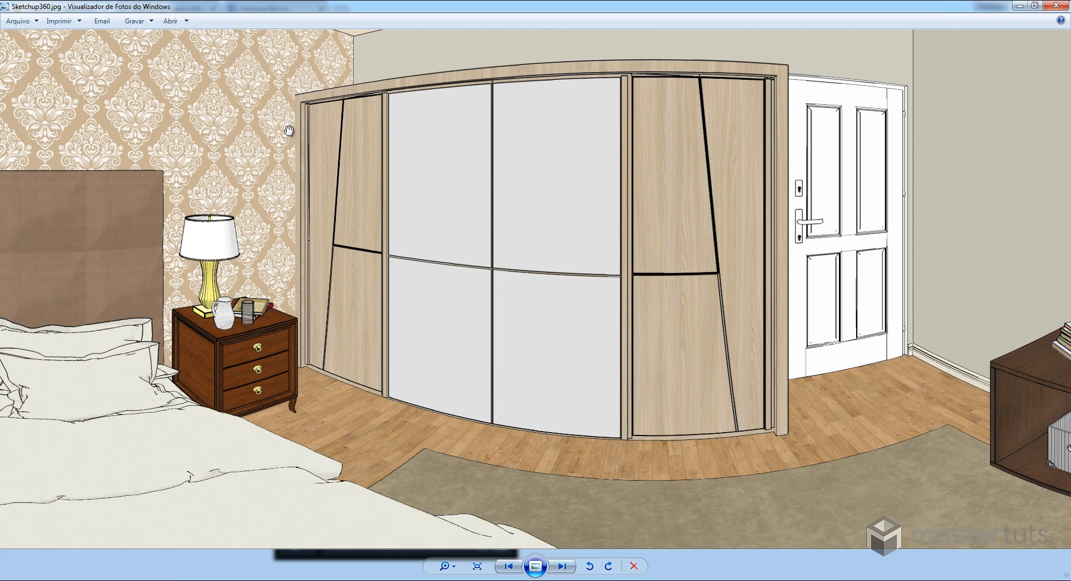
{"action": "left_click_drag", "start_coordinate": [271, 223], "coordinate": [636, 254]}
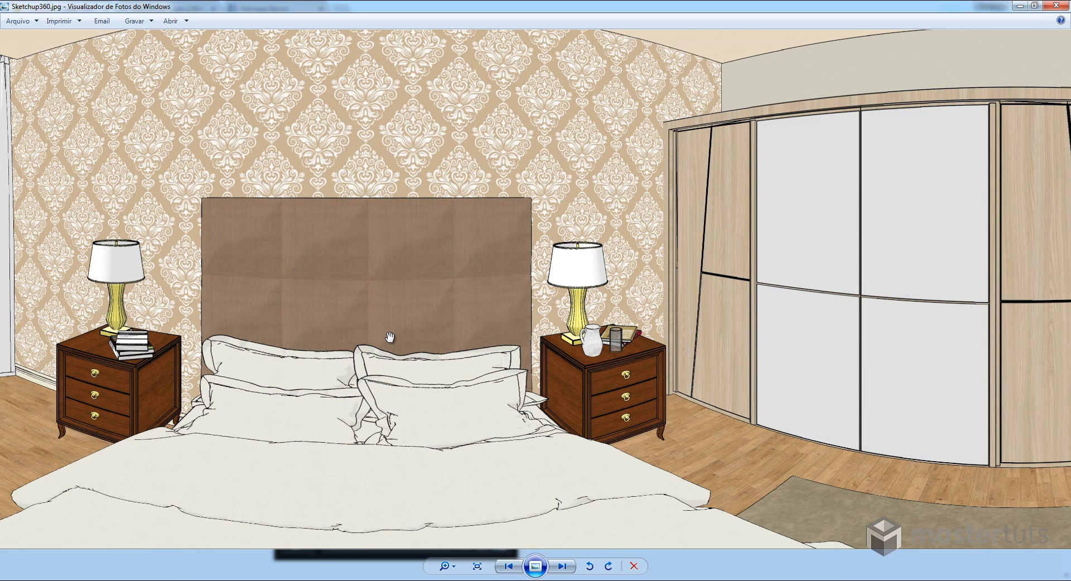
{"action": "left_click_drag", "start_coordinate": [389, 338], "coordinate": [435, 284]}
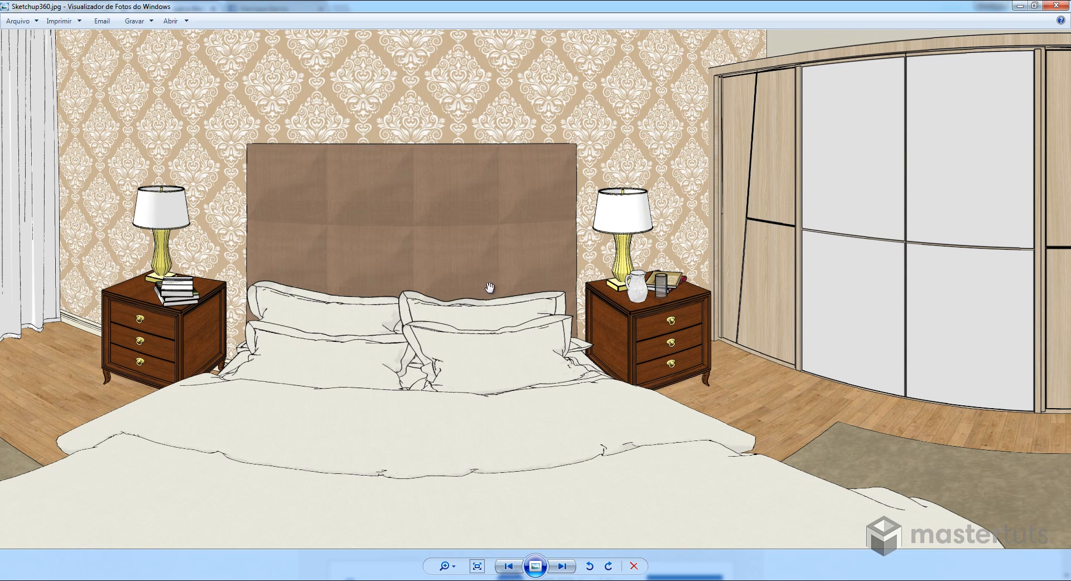
- Switch to Chrome and upload Sketchup360.jpg from the Downloads folder to theXifer.net
{"action": "left_click", "coordinate": [118, 580]}
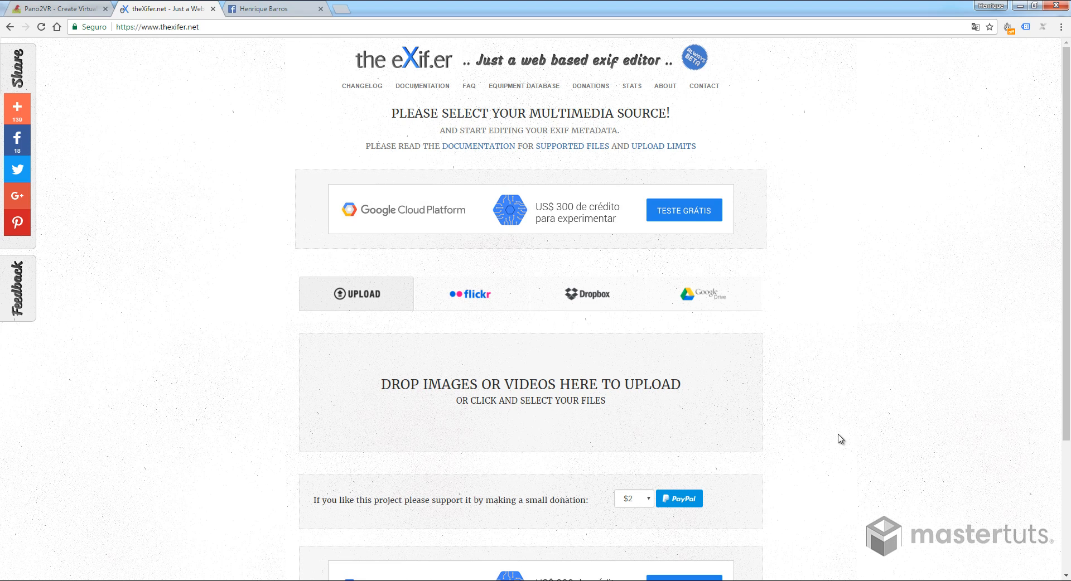
{"action": "left_click", "coordinate": [513, 388]}
{"action": "left_click", "coordinate": [198, 95]}
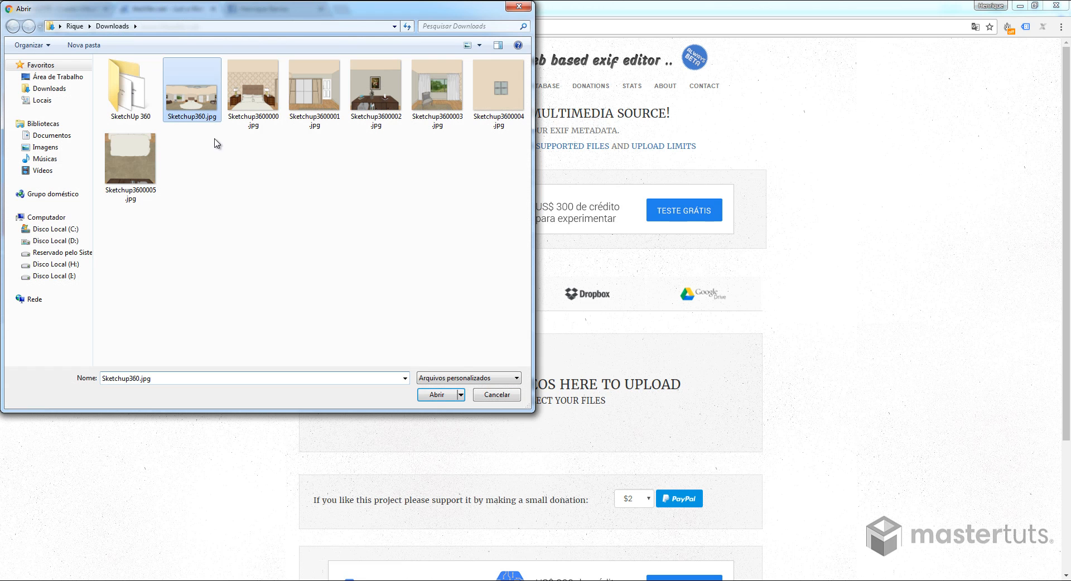
{"action": "left_click", "coordinate": [435, 393]}
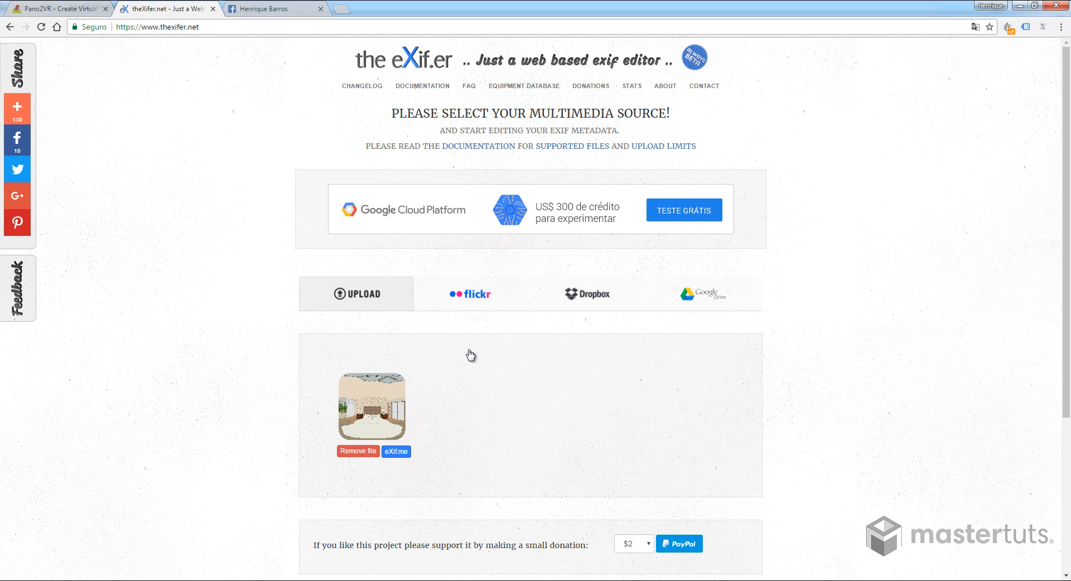
- Open the uploaded panorama in the EXIF editor and set its Make to Ricoh and Model to Ricoh THETA S
{"action": "left_click", "coordinate": [396, 453]}
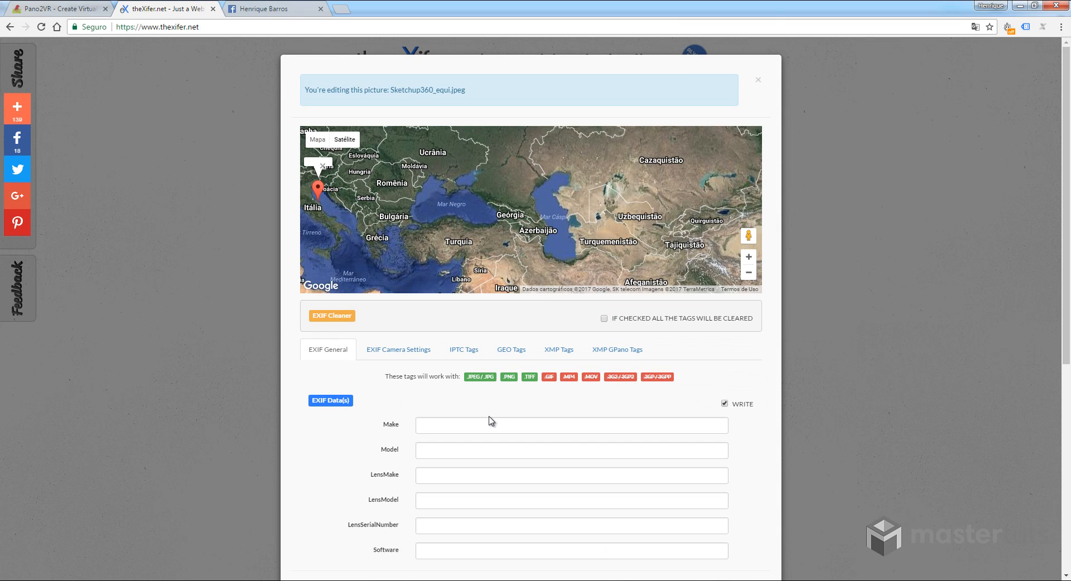
{"action": "scroll", "coordinate": [491, 421], "scroll_direction": "down", "scroll_amount": 2}
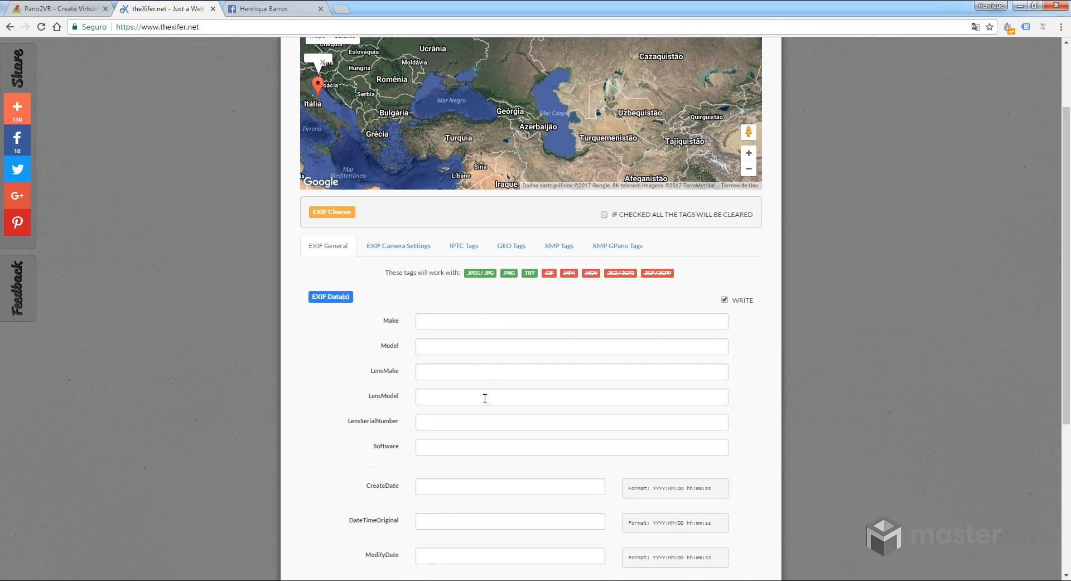
{"action": "left_click", "coordinate": [467, 315]}
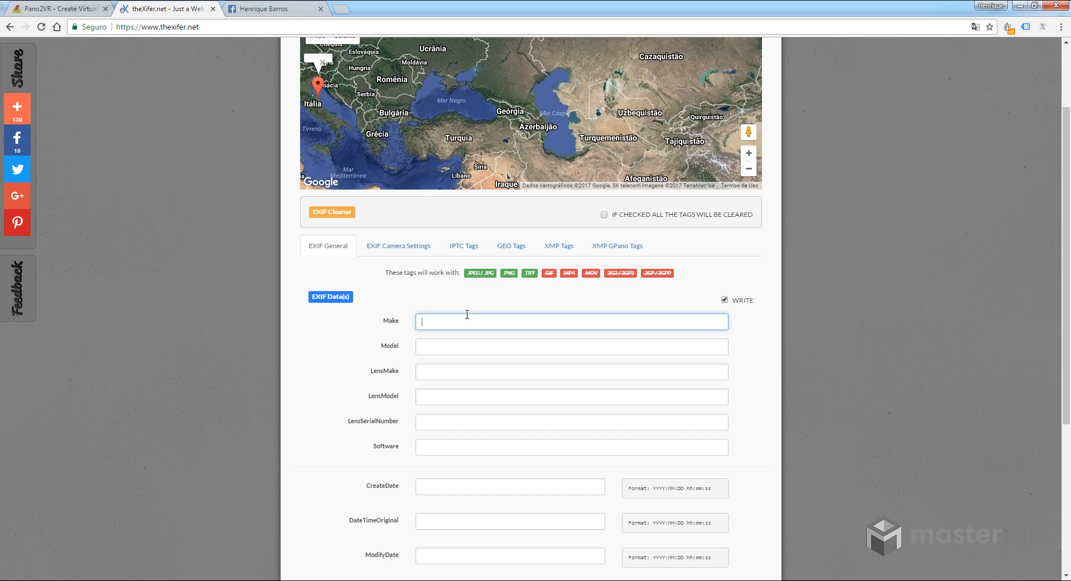
{"action": "type", "text": "rico"}
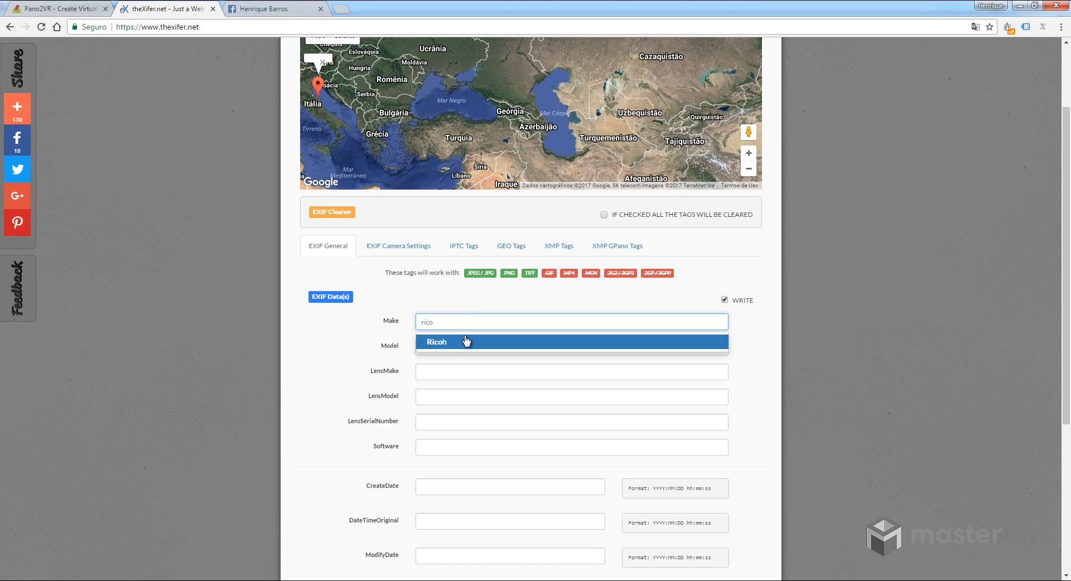
{"action": "left_click", "coordinate": [463, 342]}
{"action": "key", "text": "Tab"}
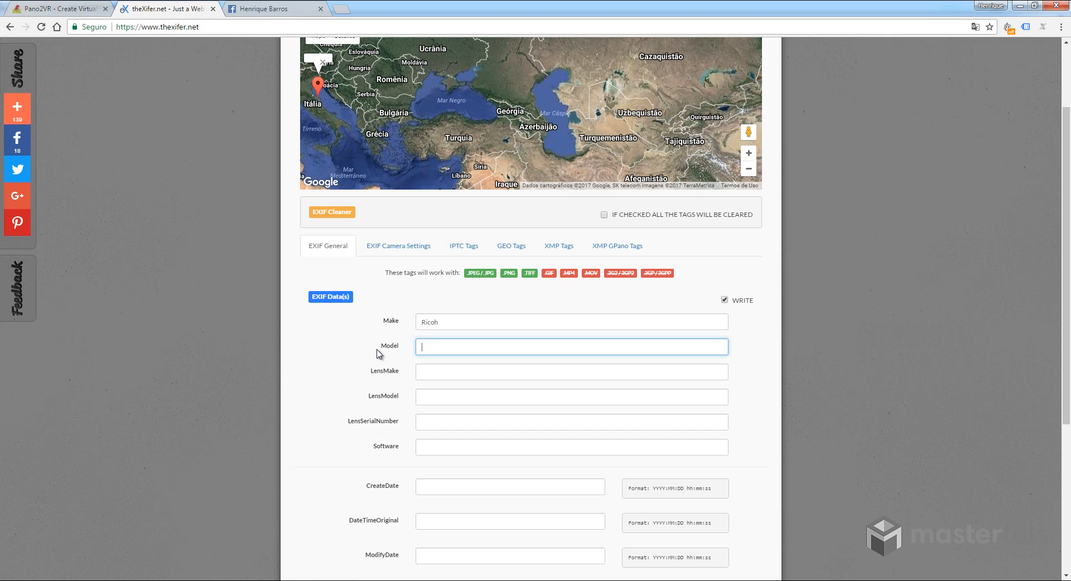
{"action": "type", "text": "Theta"}
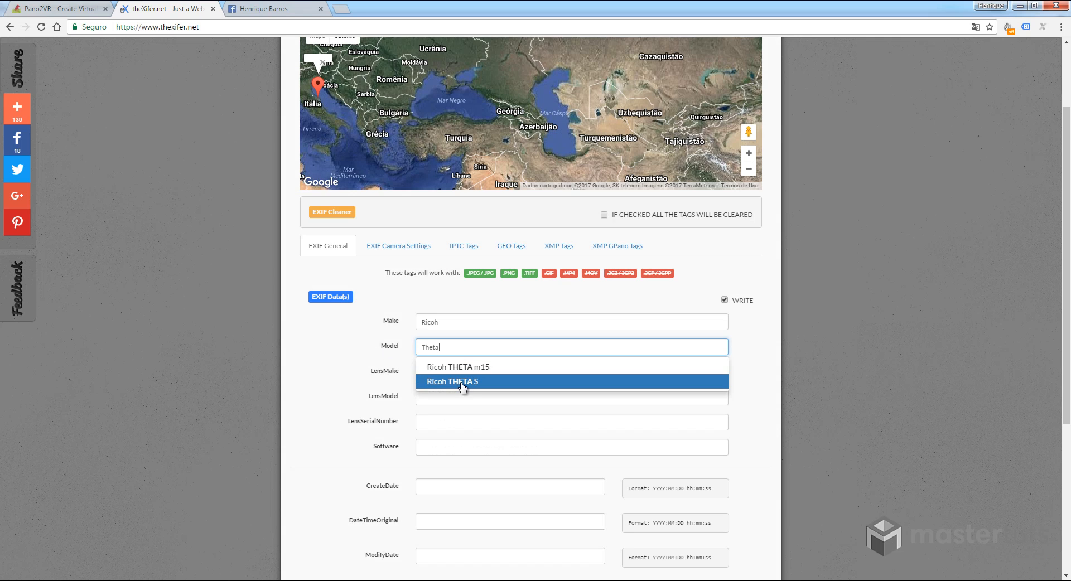
{"action": "left_click", "coordinate": [462, 382]}
- Save the EXIF changes, then download the modified panorama image
{"action": "scroll", "coordinate": [619, 370], "scroll_direction": "down", "scroll_amount": 5}
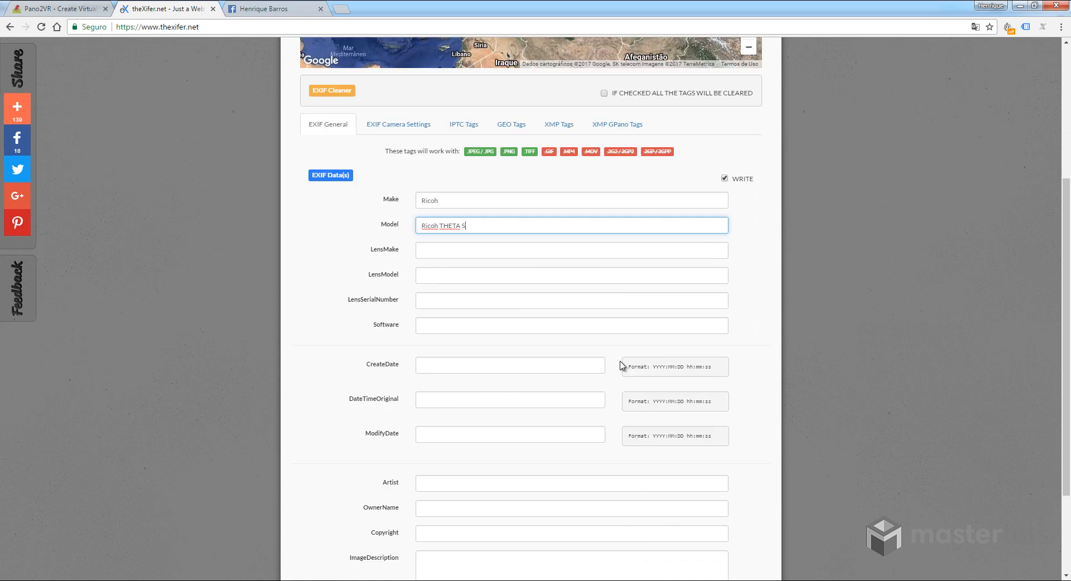
{"action": "left_click", "coordinate": [741, 539]}
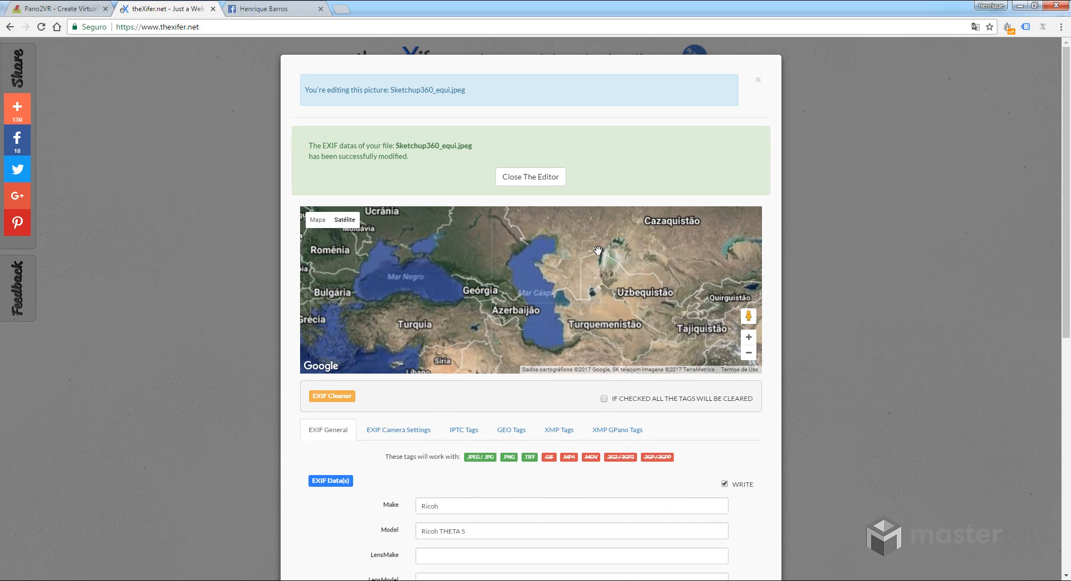
{"action": "scroll", "coordinate": [598, 250], "scroll_direction": "up", "scroll_amount": 1}
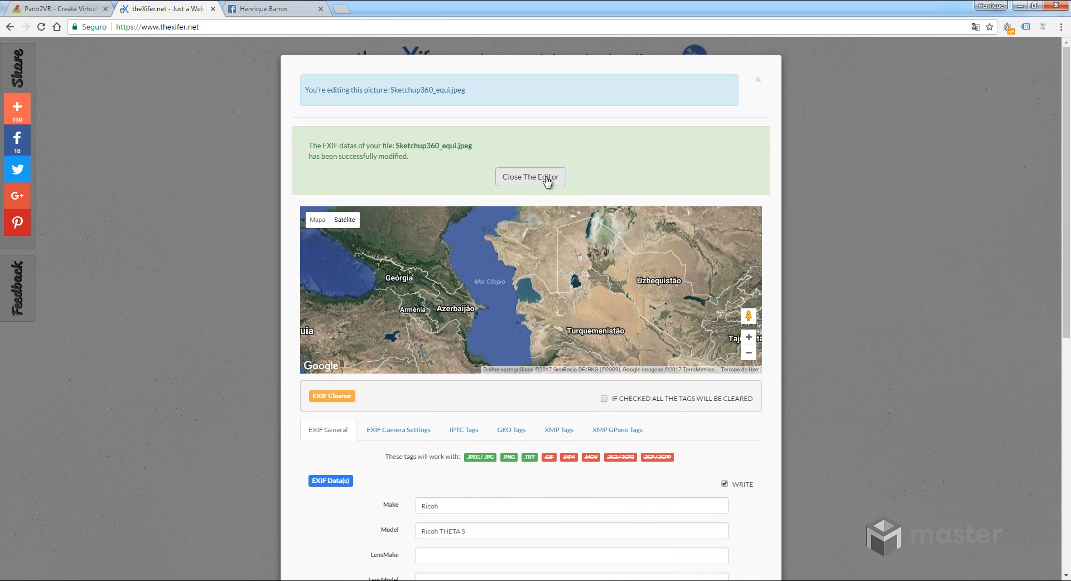
{"action": "left_click", "coordinate": [556, 180]}
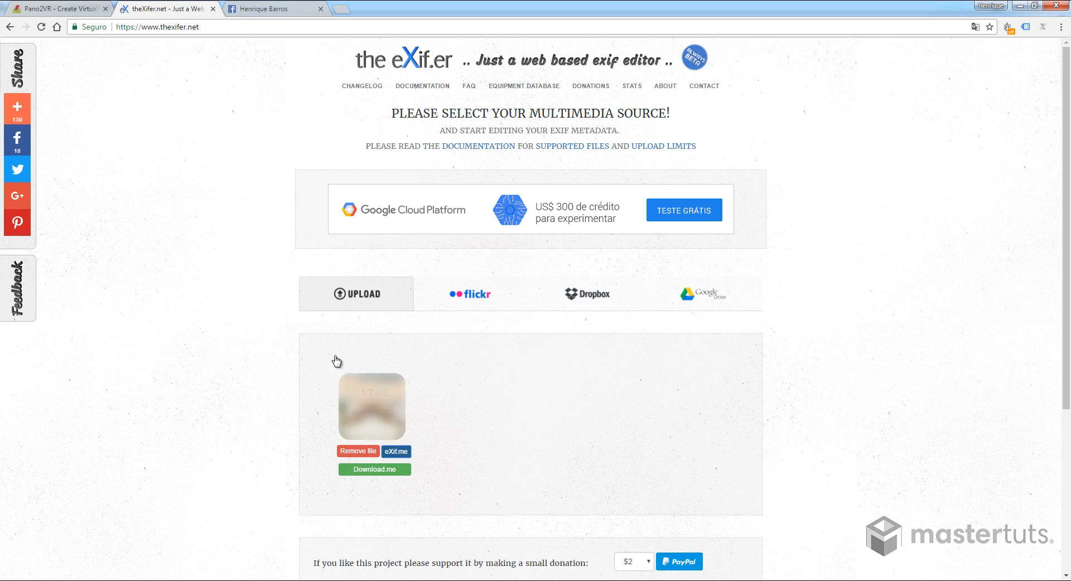
{"action": "left_click", "coordinate": [375, 470]}
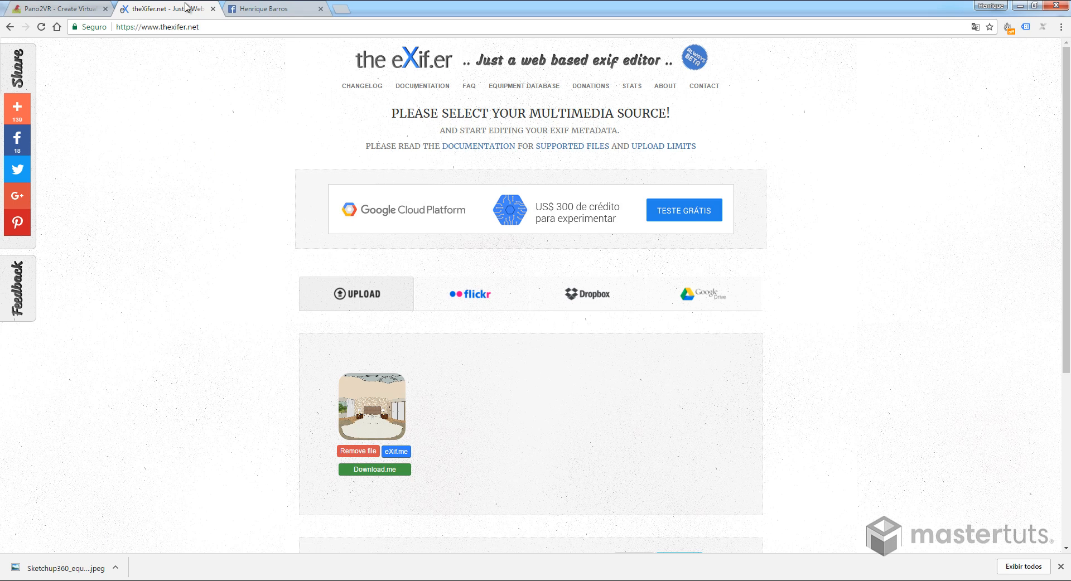
- Upload Sketchup360.jpeg from the Downloads folder to the Facebook timeline and publish it as a 360 photo post
{"action": "left_click", "coordinate": [277, 13]}
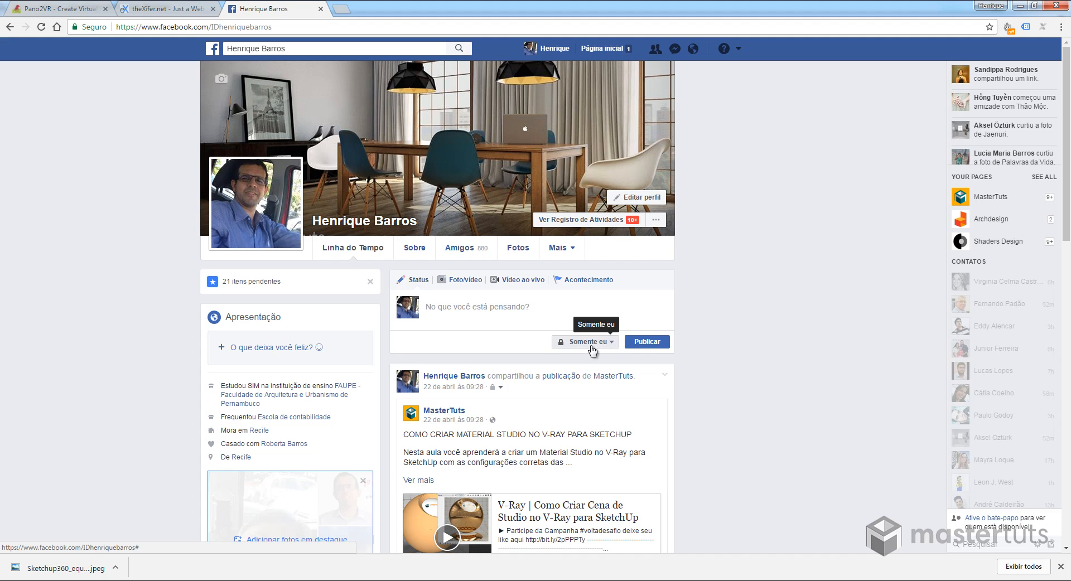
{"action": "left_click", "coordinate": [466, 286]}
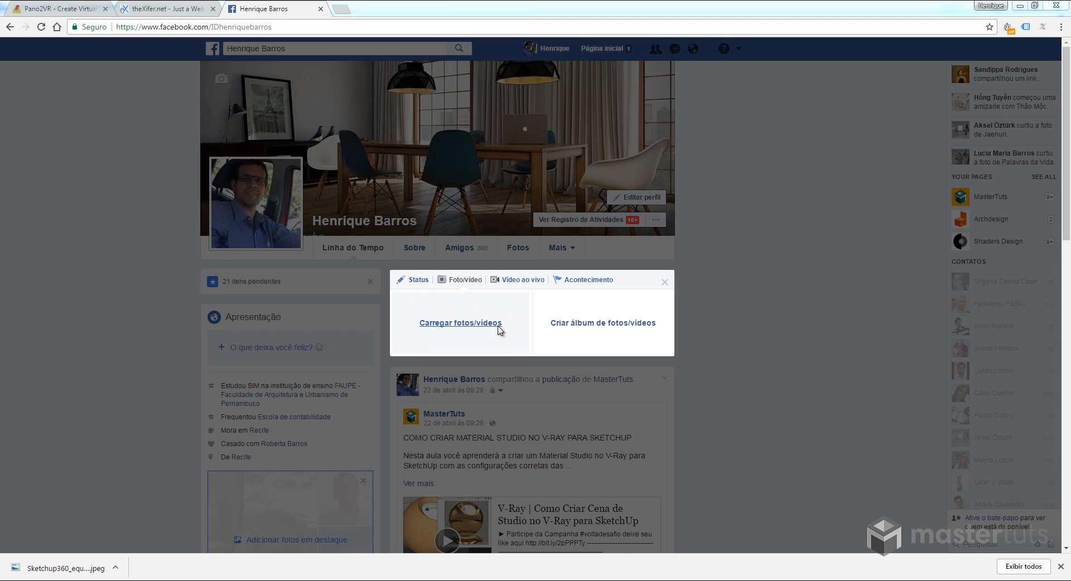
{"action": "left_click", "coordinate": [490, 328]}
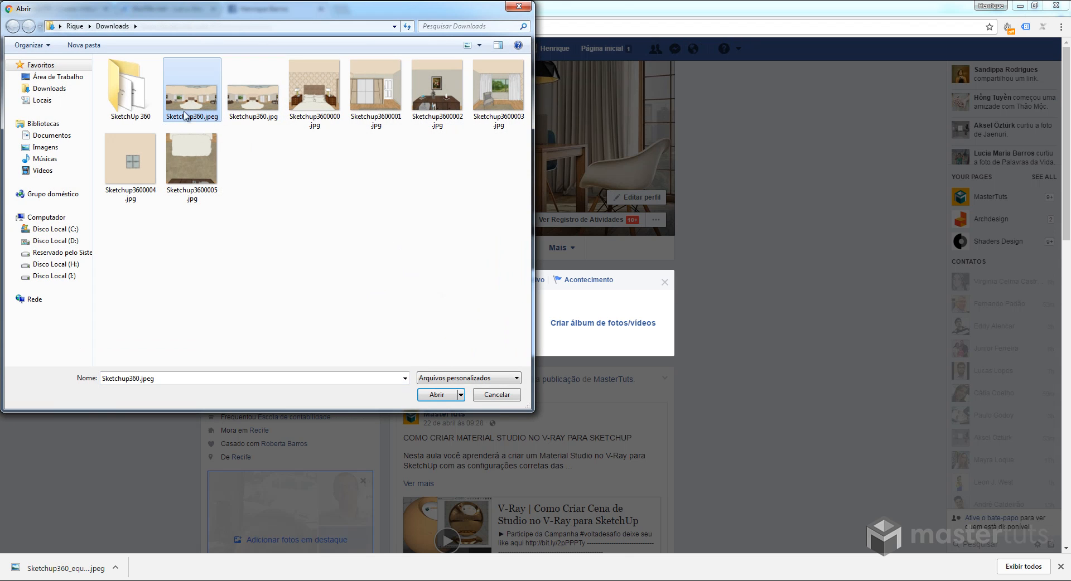
{"action": "left_click", "coordinate": [436, 395]}
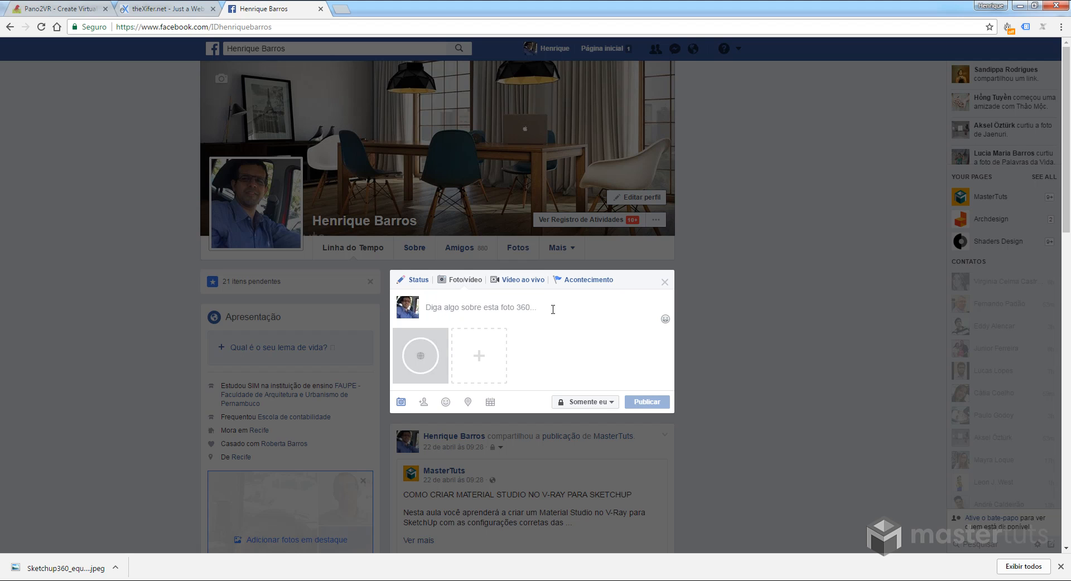
{"action": "left_click", "coordinate": [649, 420]}
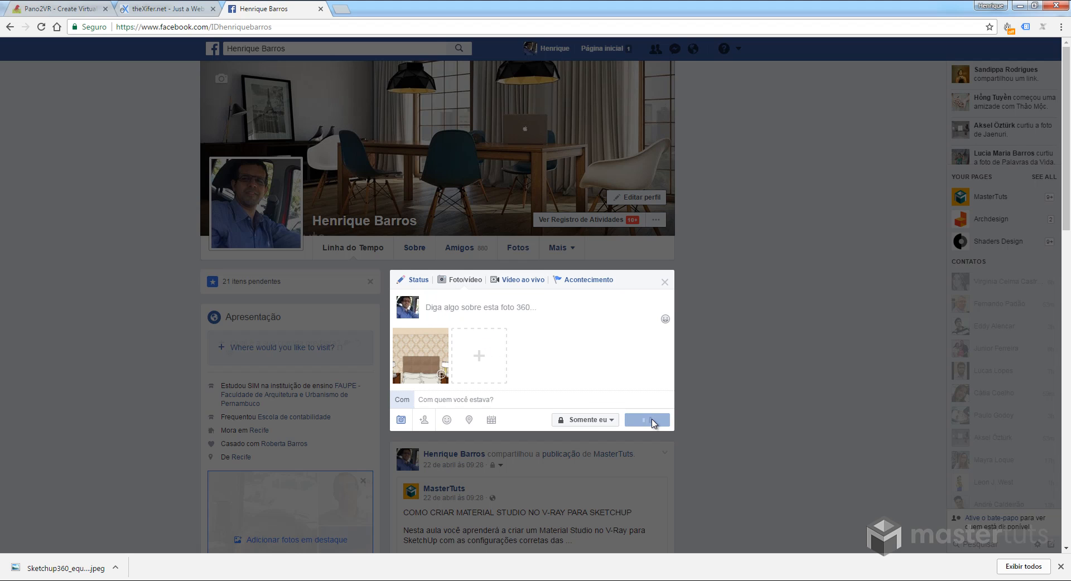
- Look around the published 360 photo, examining the door, wardrobe, nightstand and bed
{"action": "scroll", "coordinate": [609, 438], "scroll_direction": "down", "scroll_amount": 5}
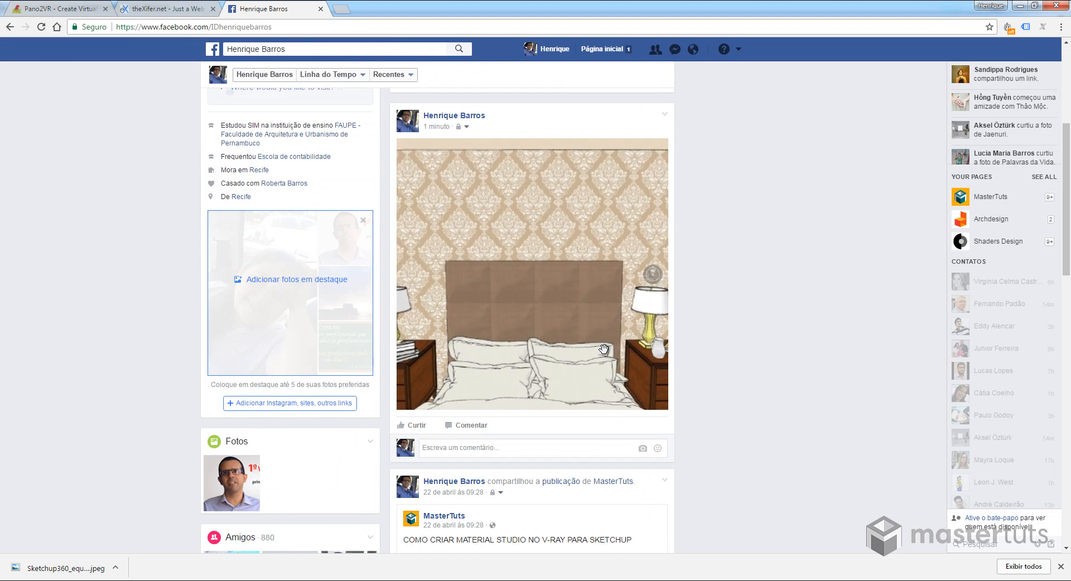
{"action": "mouse_move", "coordinate": [605, 309]}
{"action": "left_mouse_down"}
{"action": "mouse_move", "coordinate": [538, 315]}
{"action": "mouse_move", "coordinate": [565, 260]}
{"action": "mouse_move", "coordinate": [446, 262]}
{"action": "left_mouse_up"}
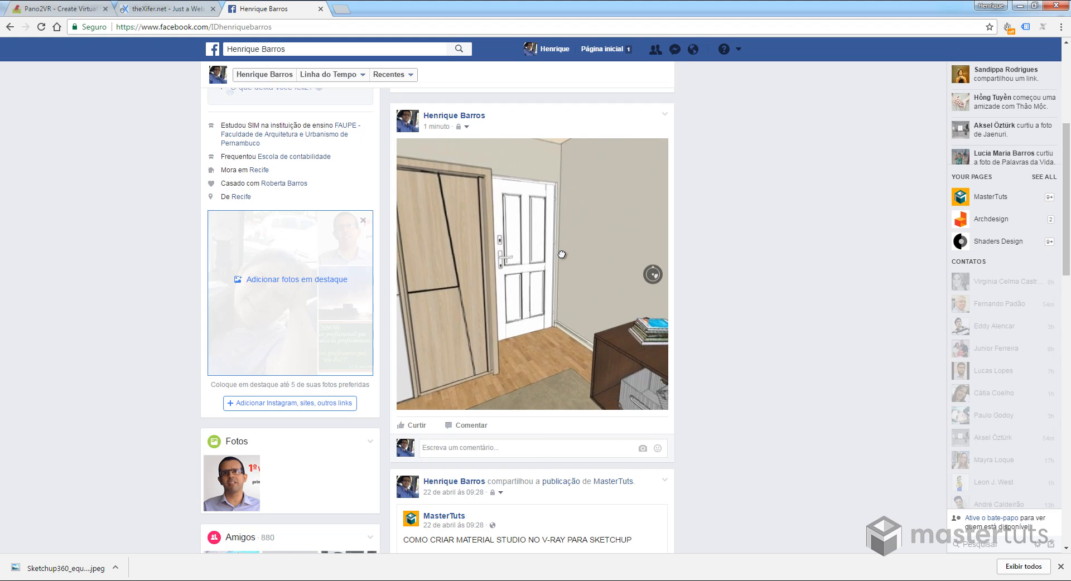
{"action": "left_click_drag", "start_coordinate": [562, 254], "coordinate": [427, 287]}
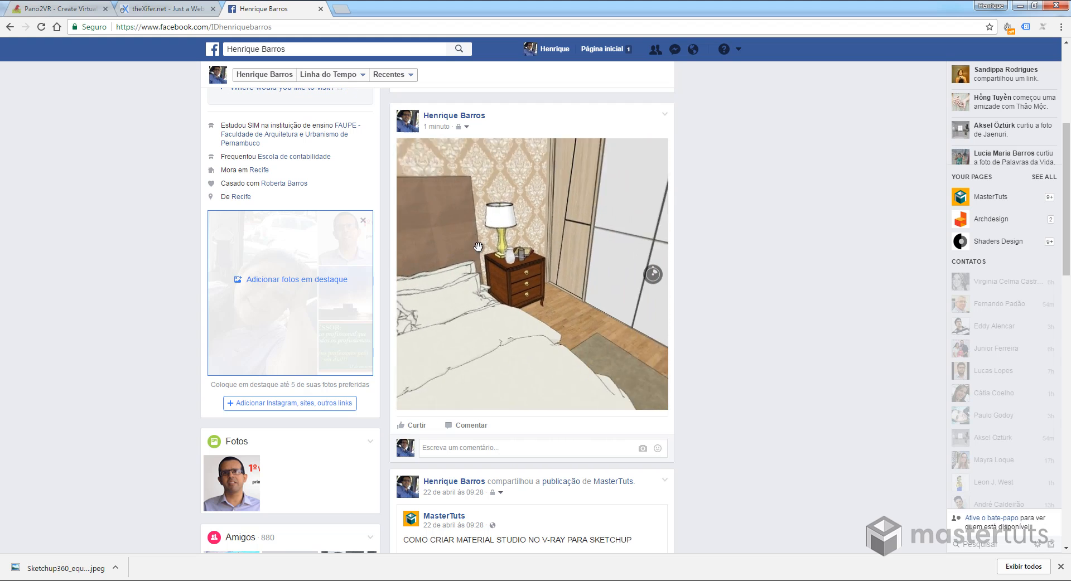
{"action": "left_click_drag", "start_coordinate": [526, 329], "coordinate": [494, 373]}
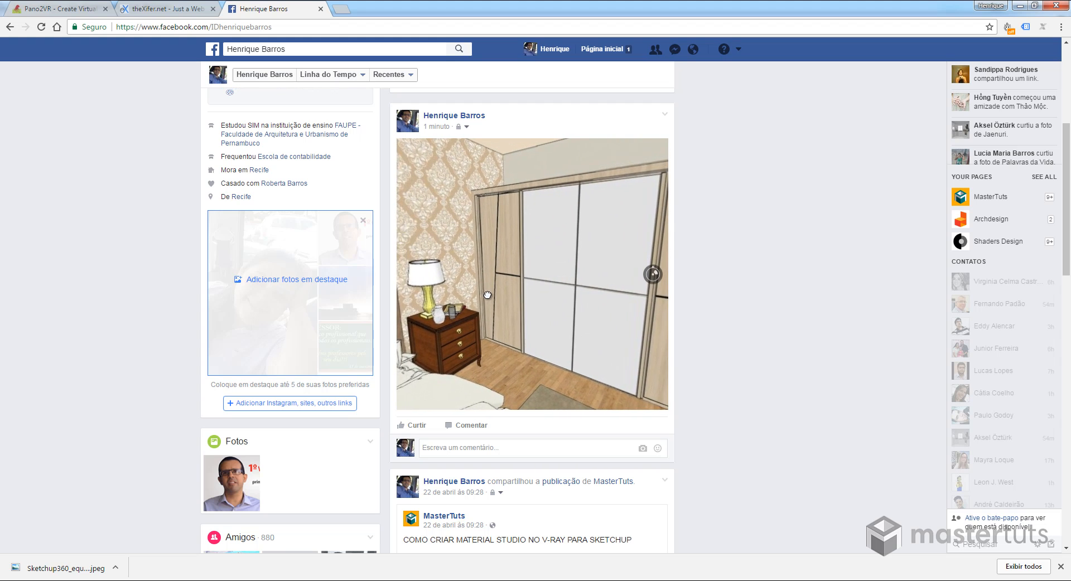
{"action": "left_click_drag", "start_coordinate": [548, 281], "coordinate": [533, 281]}
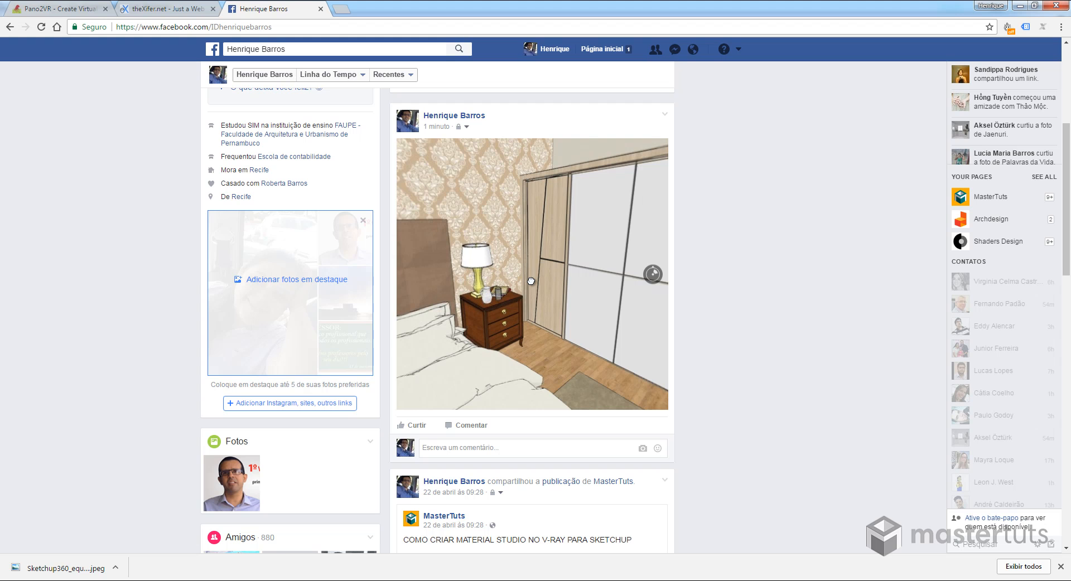